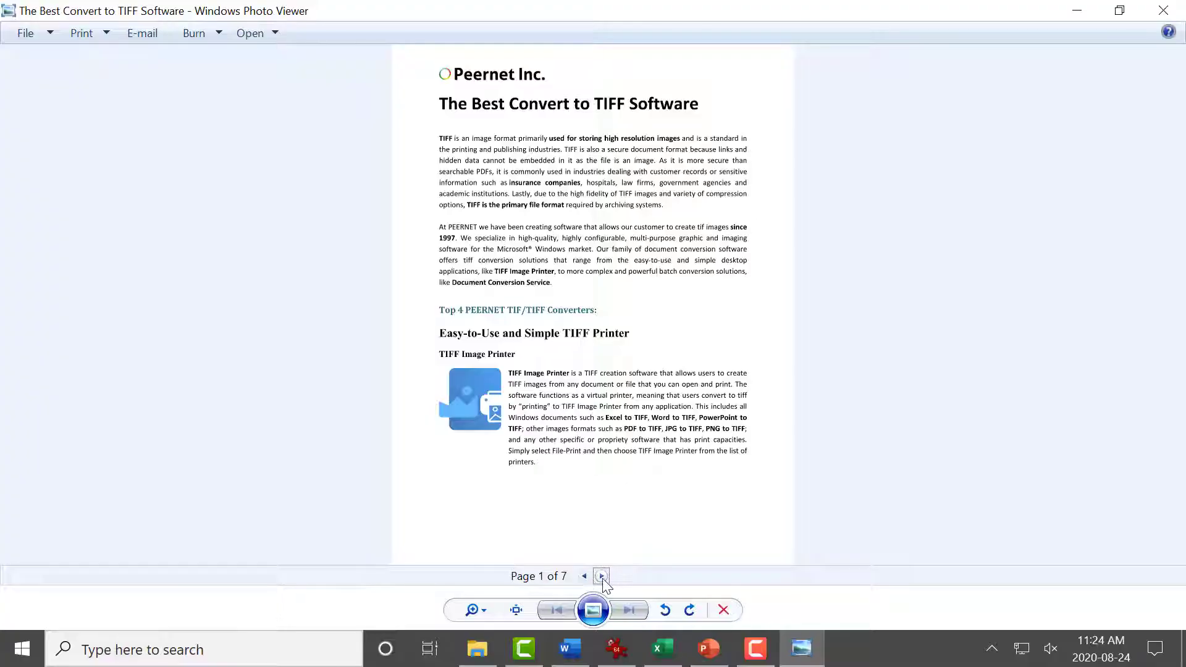
Page through the combined TIFF from page 1 to page 7, the final bar chart.
{"action": "left_click", "coordinate": [603, 577]}
{"action": "left_click", "coordinate": [602, 577]}
{"action": "left_click", "coordinate": [603, 577]}
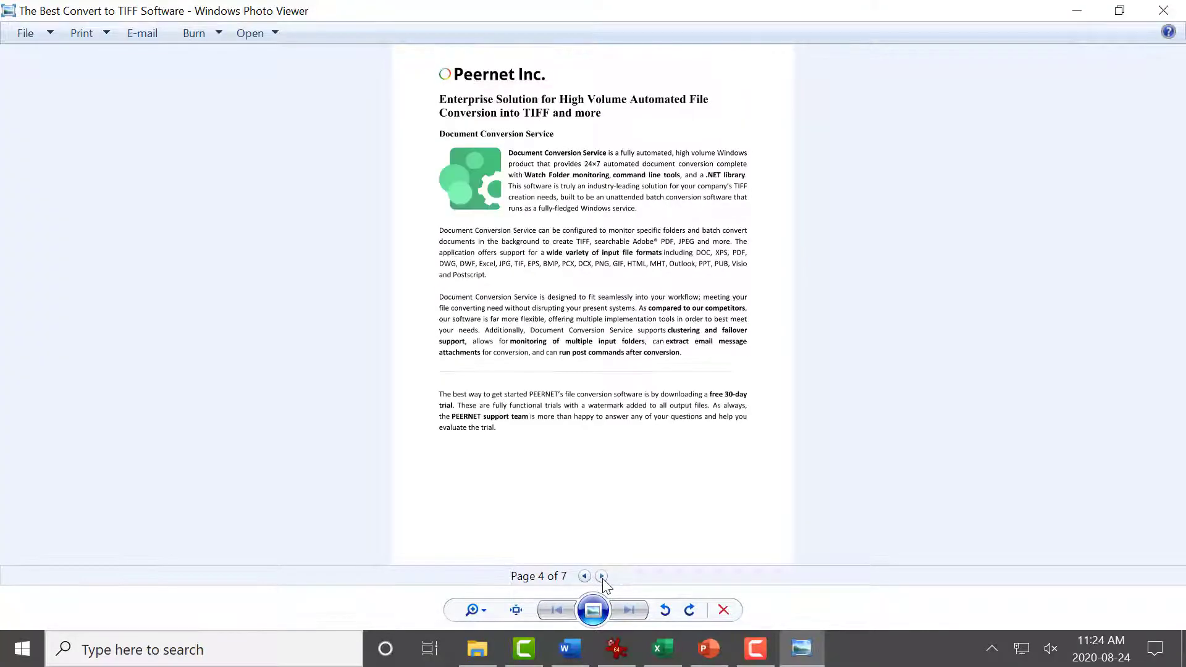
{"action": "left_click", "coordinate": [603, 577]}
{"action": "left_click", "coordinate": [602, 577]}
{"action": "left_click", "coordinate": [603, 577]}
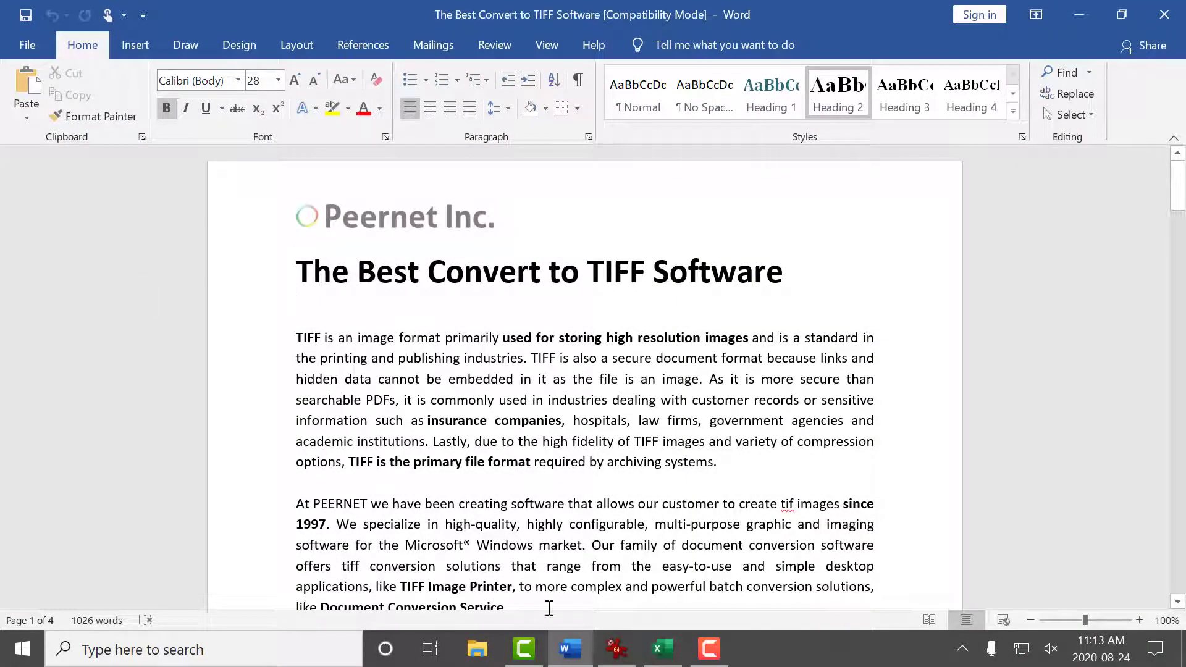
Bring up tiff-image-printer.jpg and then the stats calculations spreadsheet.
{"action": "left_click", "coordinate": [611, 653]}
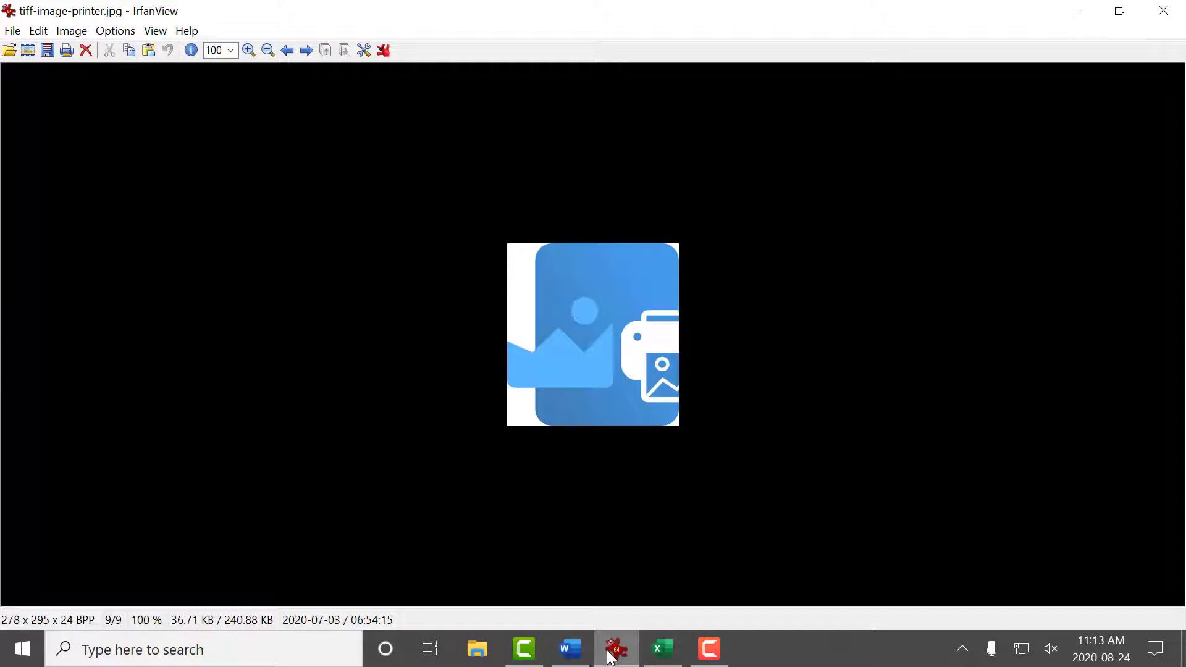
{"action": "left_click", "coordinate": [657, 656]}
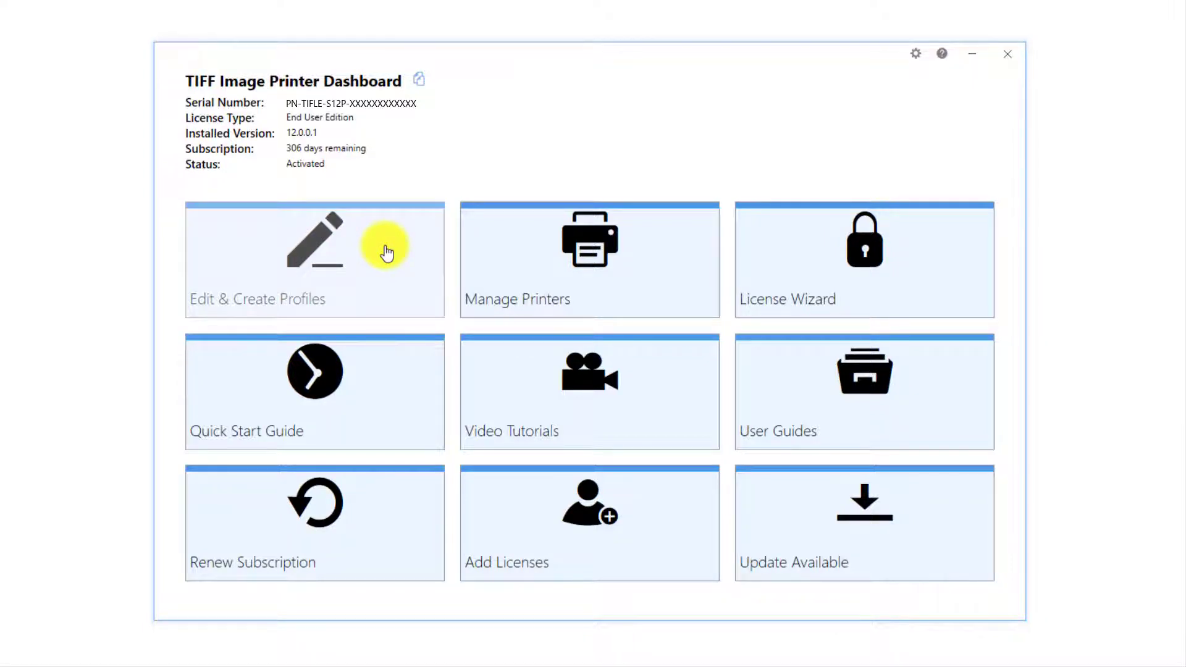
Add a new profile named 'Combine to TIFF' described as 'Combine to single multipaged TIFF'.
{"action": "left_click", "coordinate": [387, 250]}
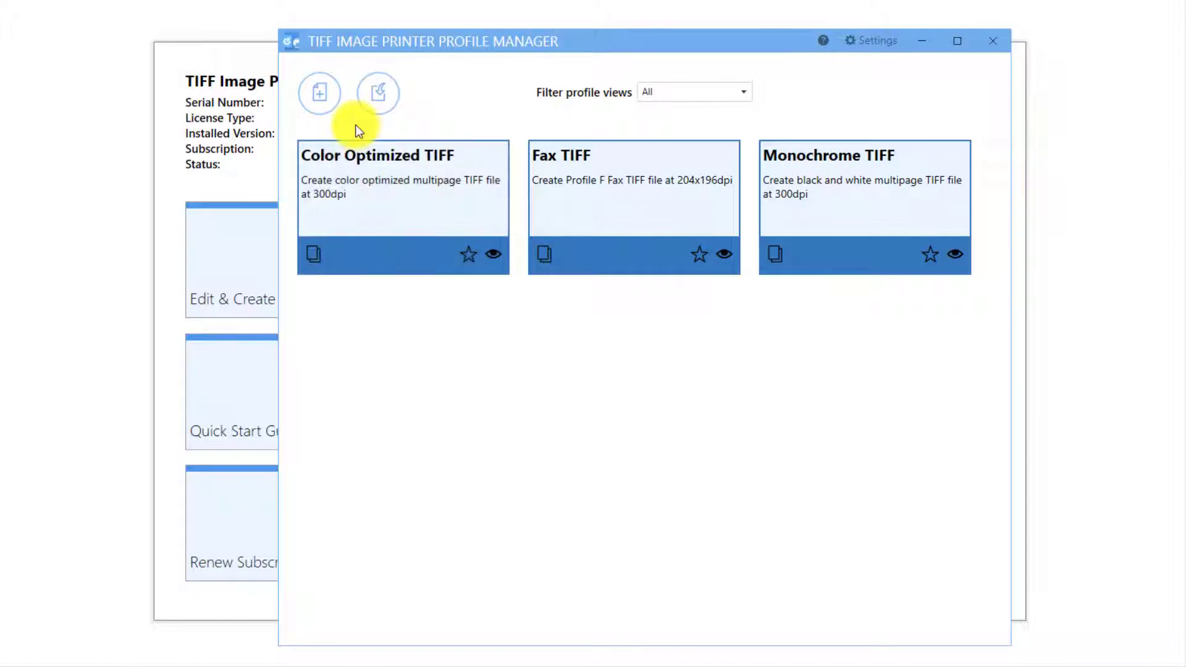
{"action": "left_click", "coordinate": [322, 96]}
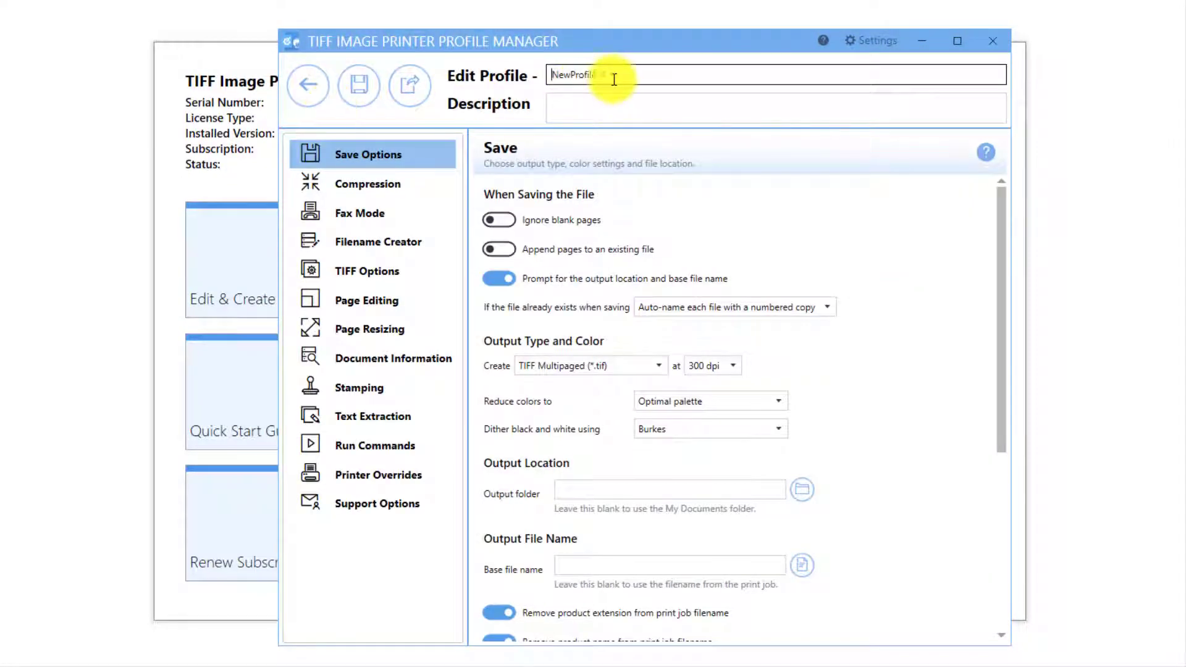
{"action": "left_click_drag", "start_coordinate": [612, 75], "coordinate": [551, 75]}
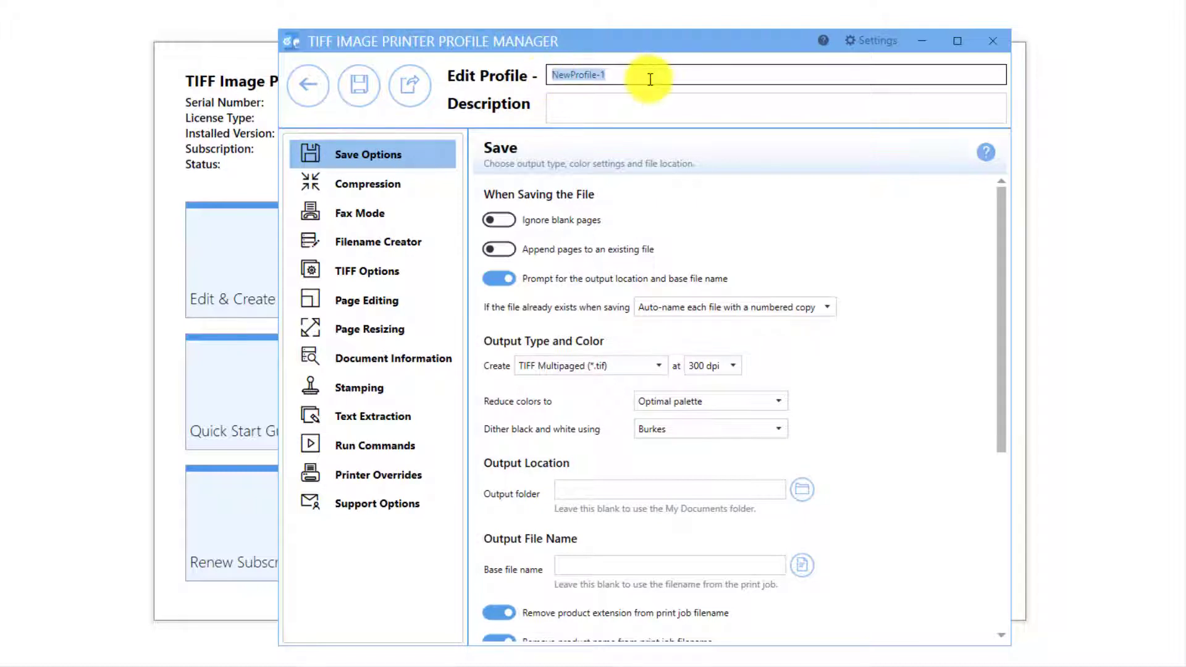
{"action": "type", "text": "Combine to TIFF"}
{"action": "key", "text": "Tab"}
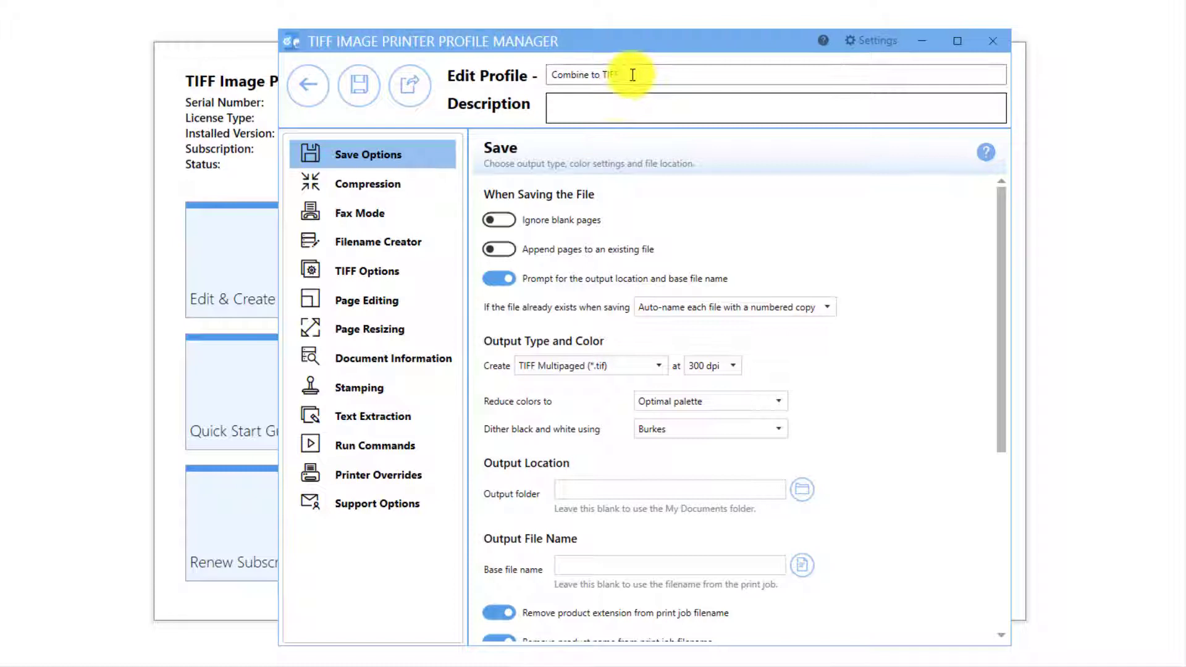
{"action": "type", "text": "Combine to single multipaged TIFF"}
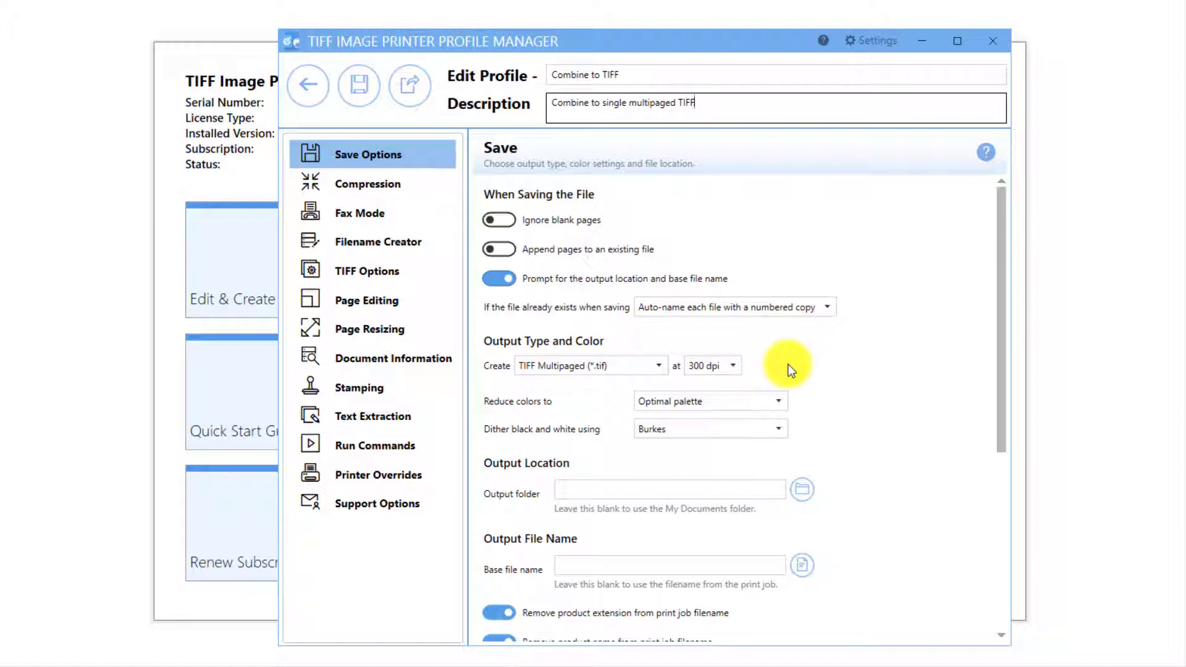
Turn on appending pages to an existing file and save the profile.
{"action": "left_click", "coordinate": [501, 250]}
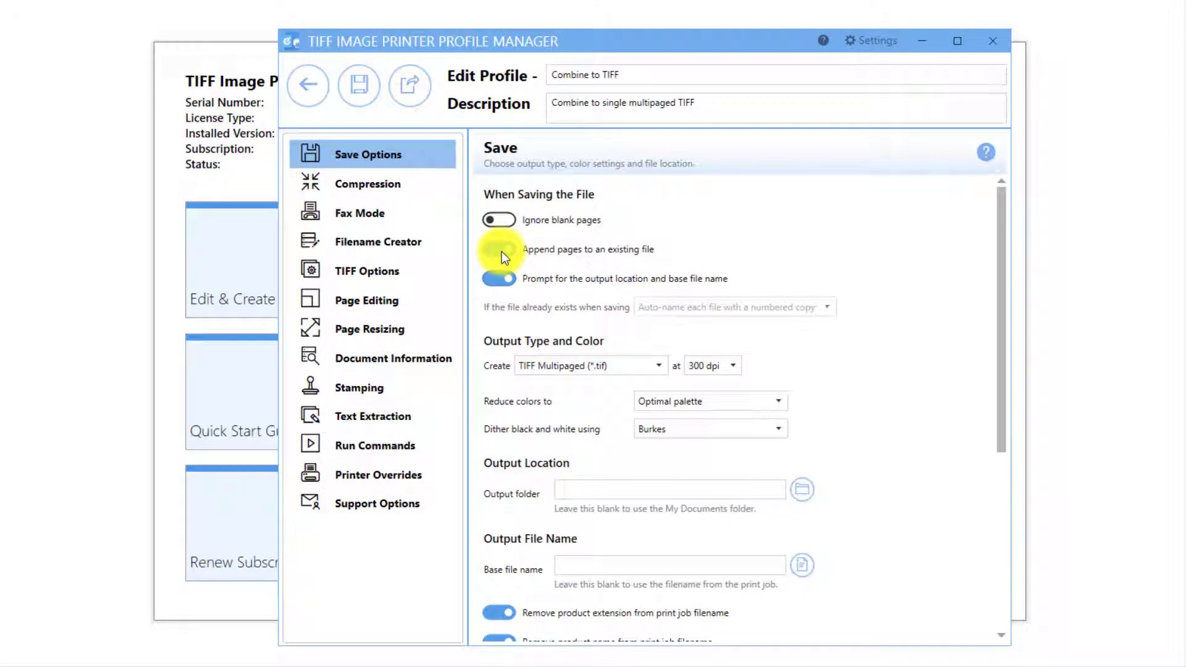
{"action": "left_click", "coordinate": [357, 100]}
{"action": "left_click", "coordinate": [315, 98]}
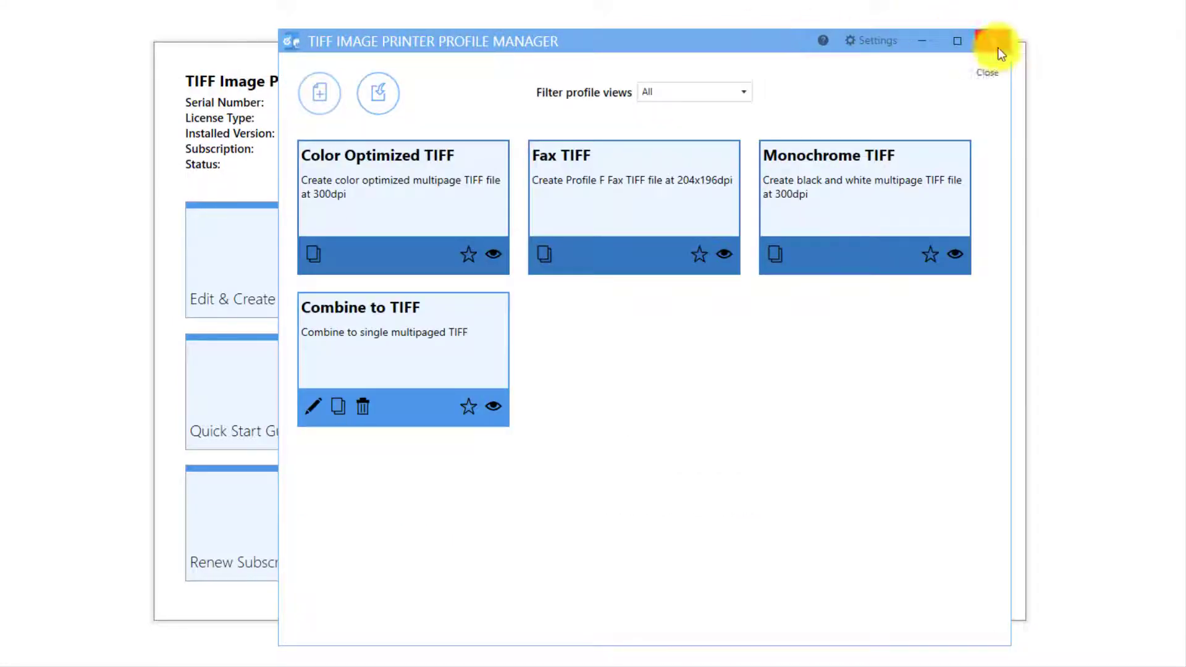
In Printer Management, give TIFF Image Printer 12 the Combine to TIFF profile and save.
{"action": "left_click", "coordinate": [998, 47]}
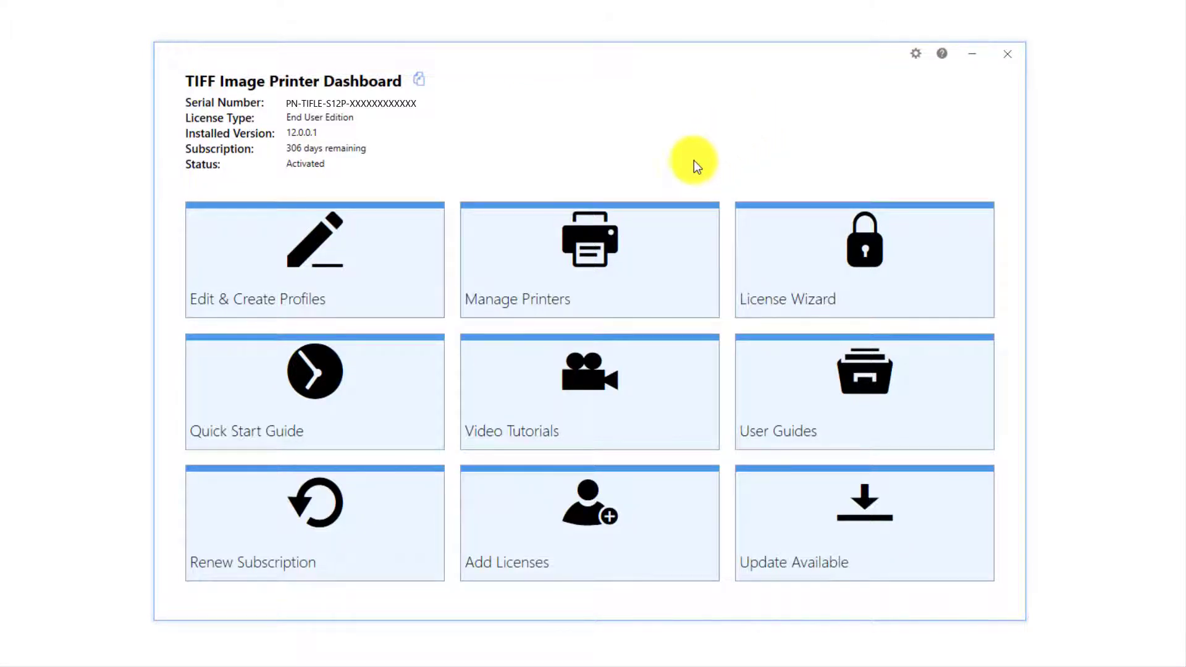
{"action": "left_click", "coordinate": [658, 233]}
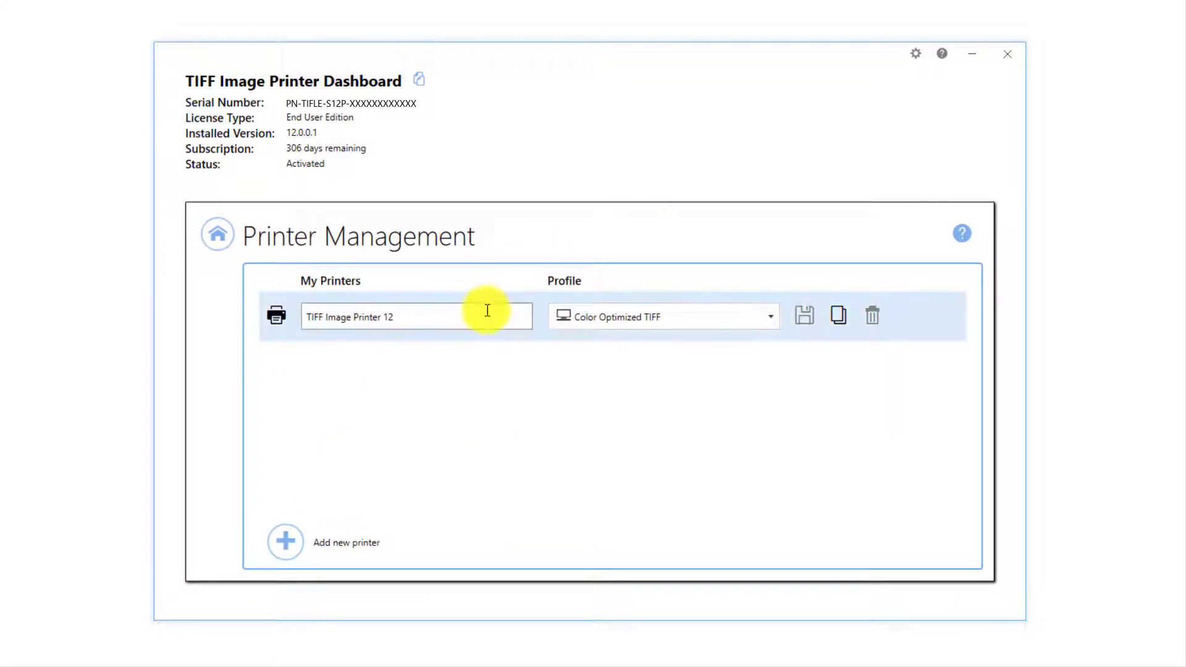
{"action": "left_click", "coordinate": [773, 315]}
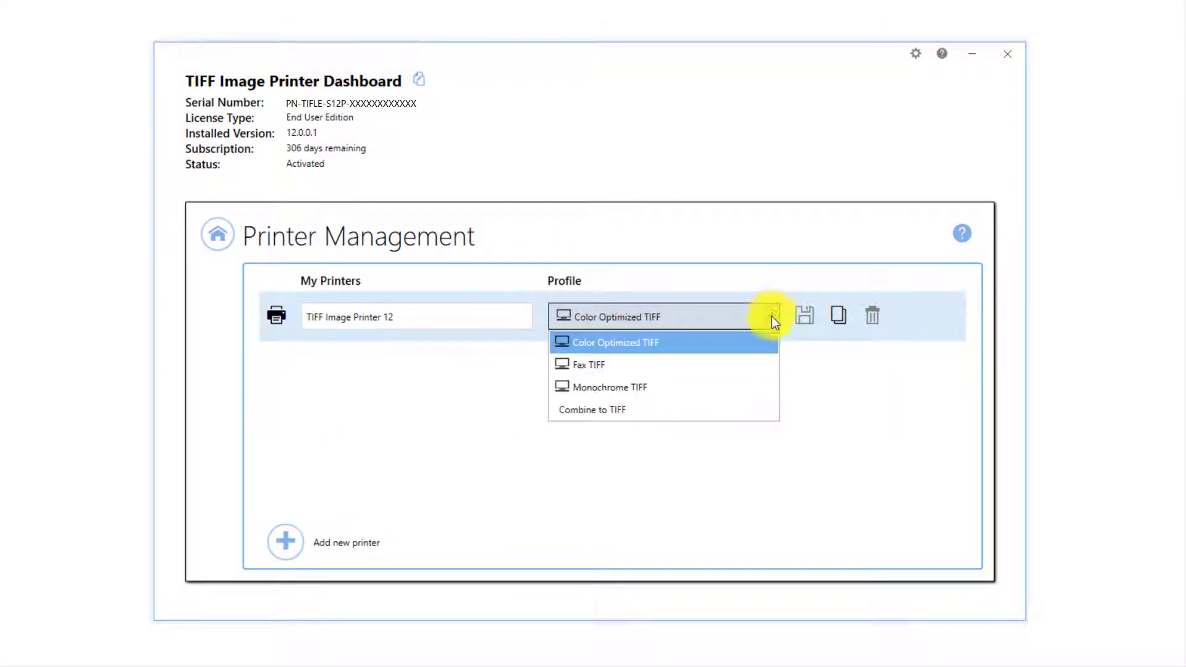
{"action": "left_click", "coordinate": [750, 410]}
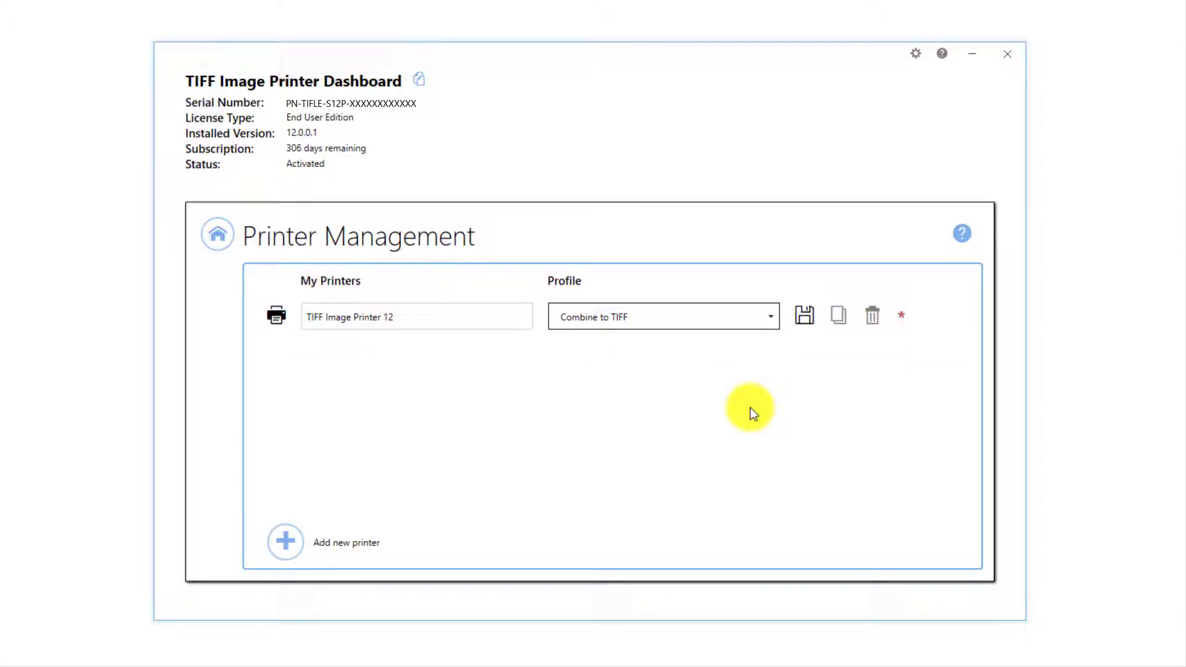
{"action": "left_click", "coordinate": [810, 321]}
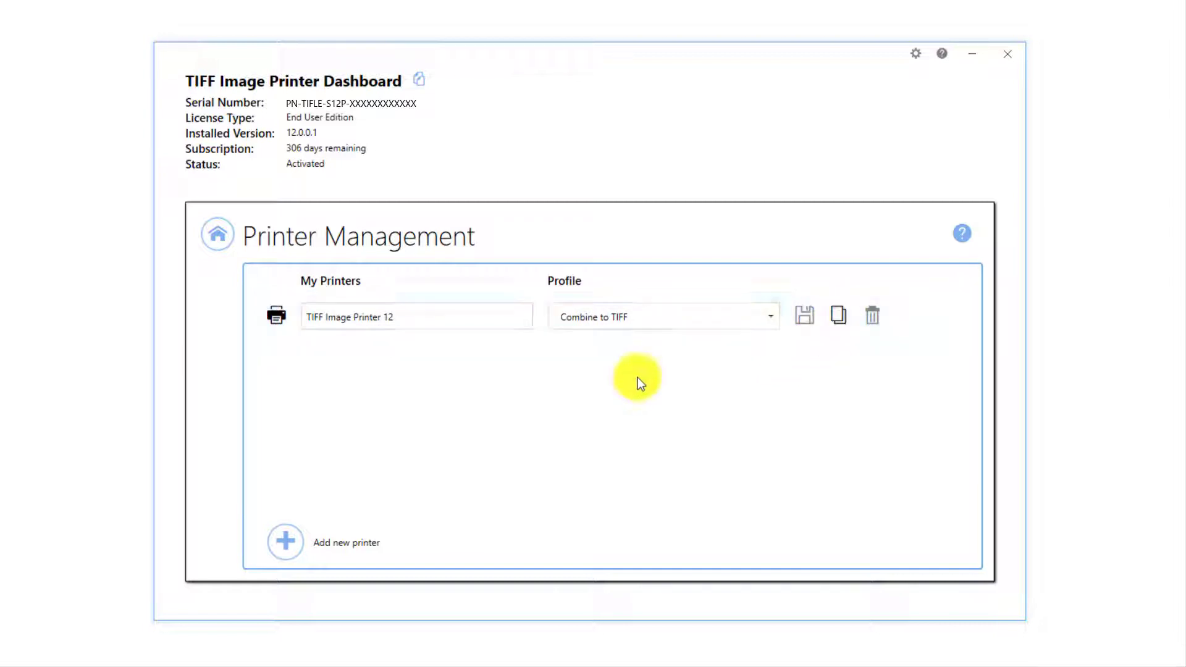
Print the Word document to TIFF Image Printer 12, saving 'The Best Convert to TIFF Software' in Documents.
{"action": "left_click", "coordinate": [217, 248]}
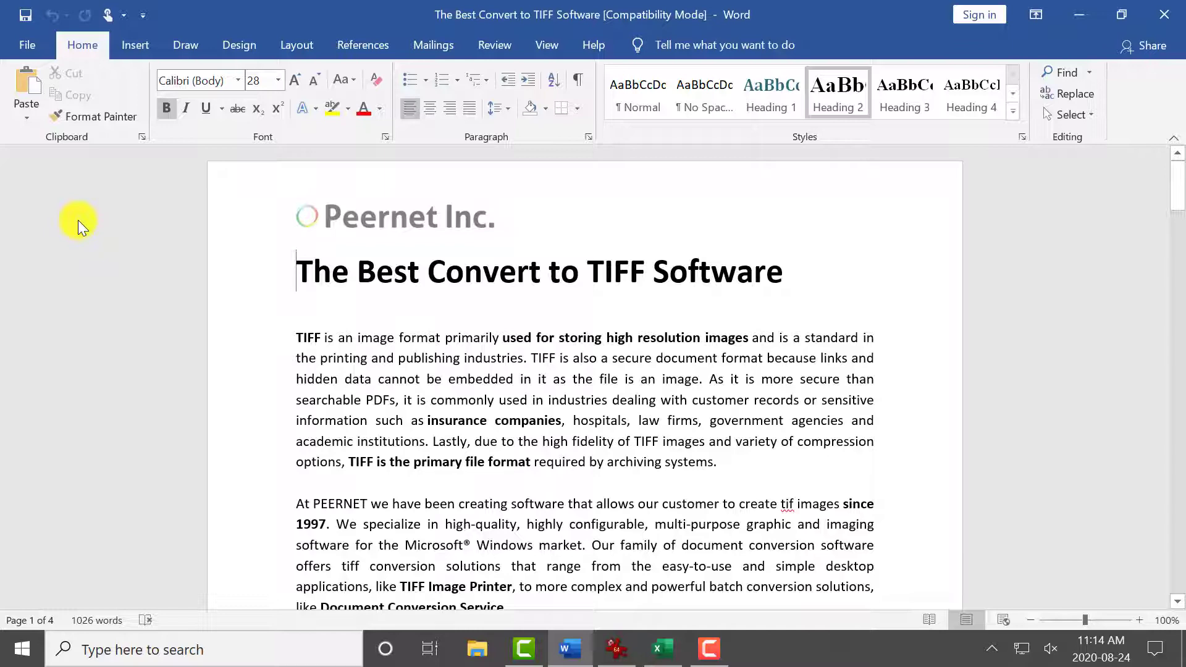
{"action": "left_click", "coordinate": [20, 54]}
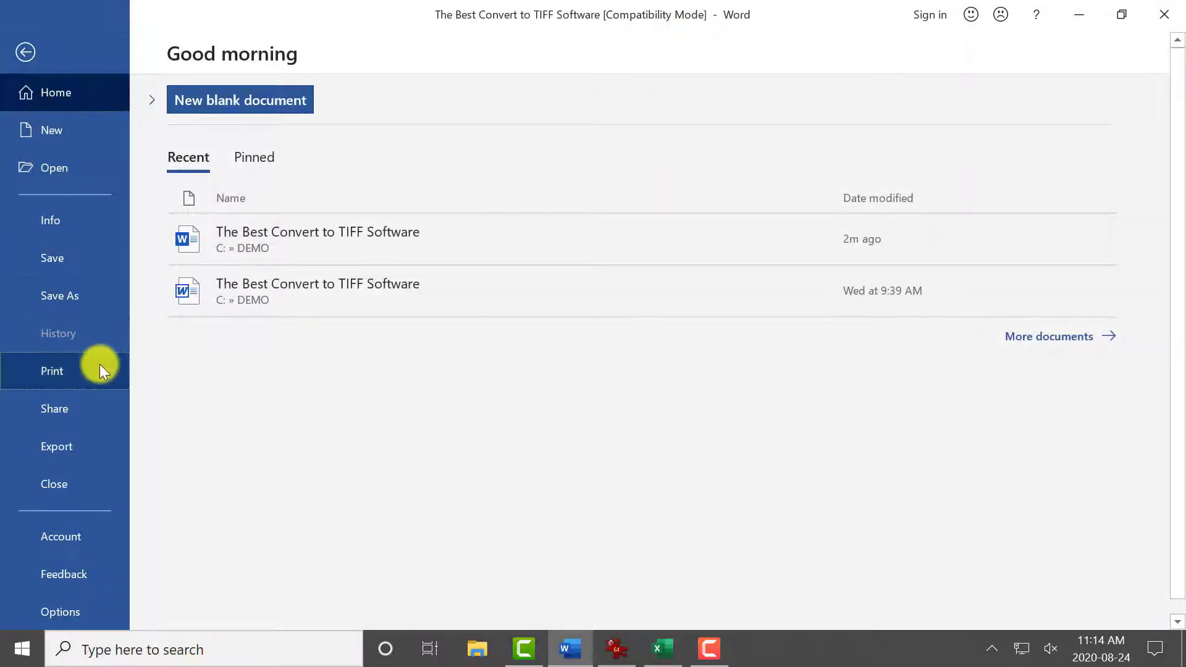
{"action": "left_click", "coordinate": [98, 369]}
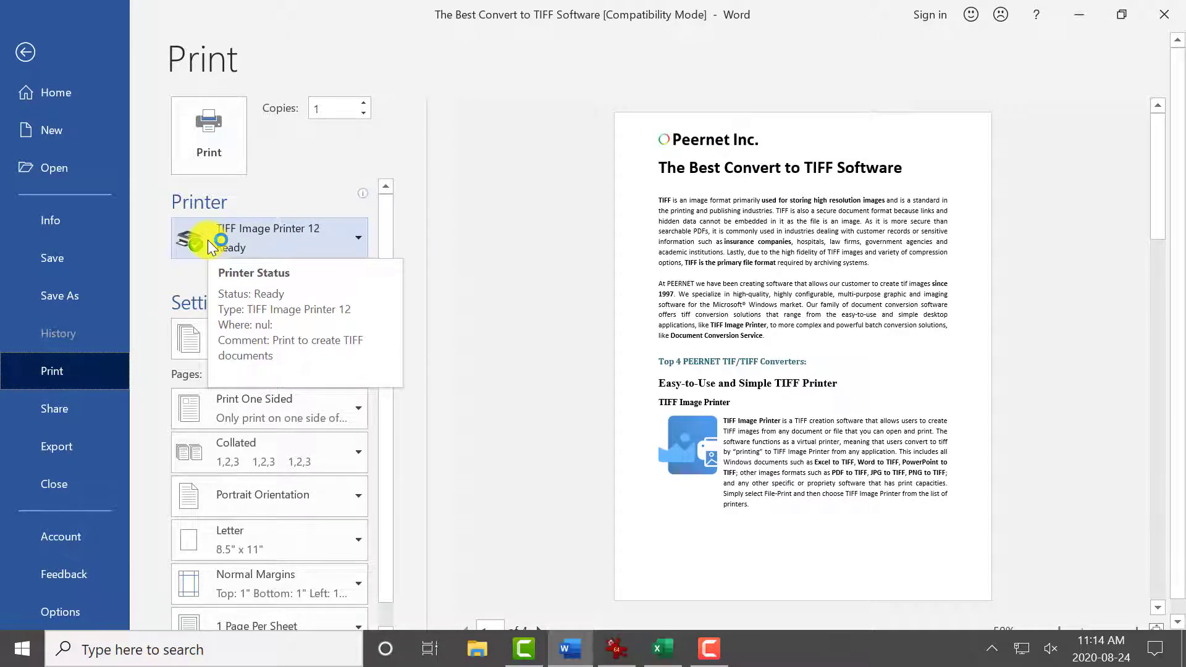
{"action": "left_click", "coordinate": [225, 153]}
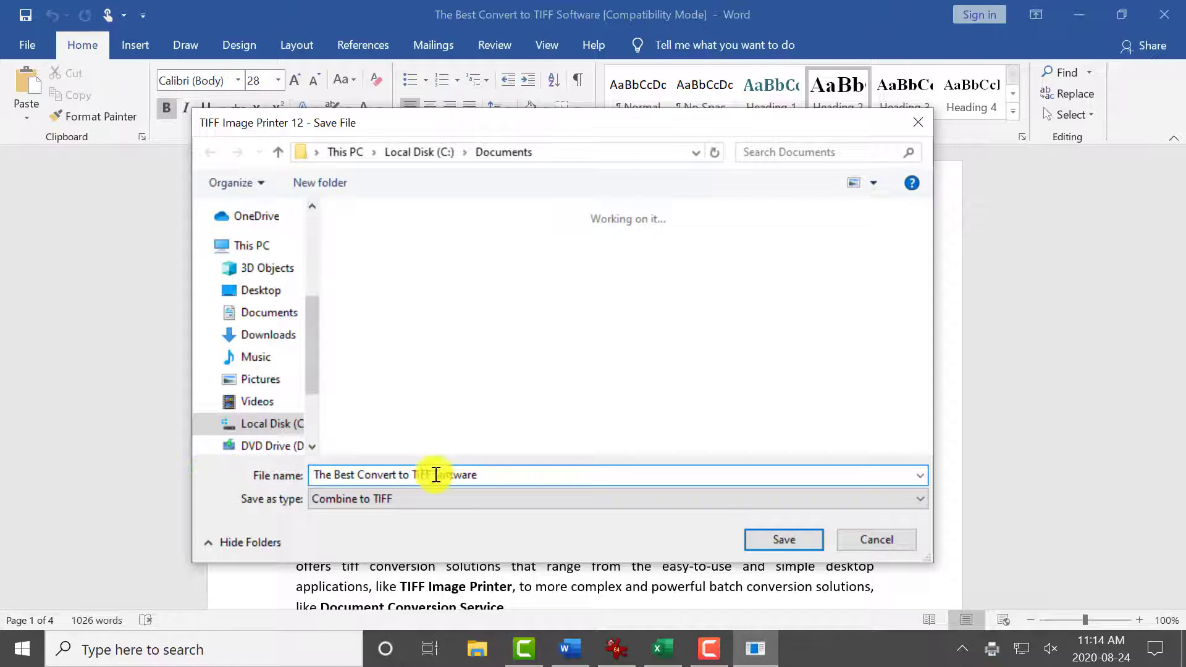
{"action": "left_click", "coordinate": [555, 151]}
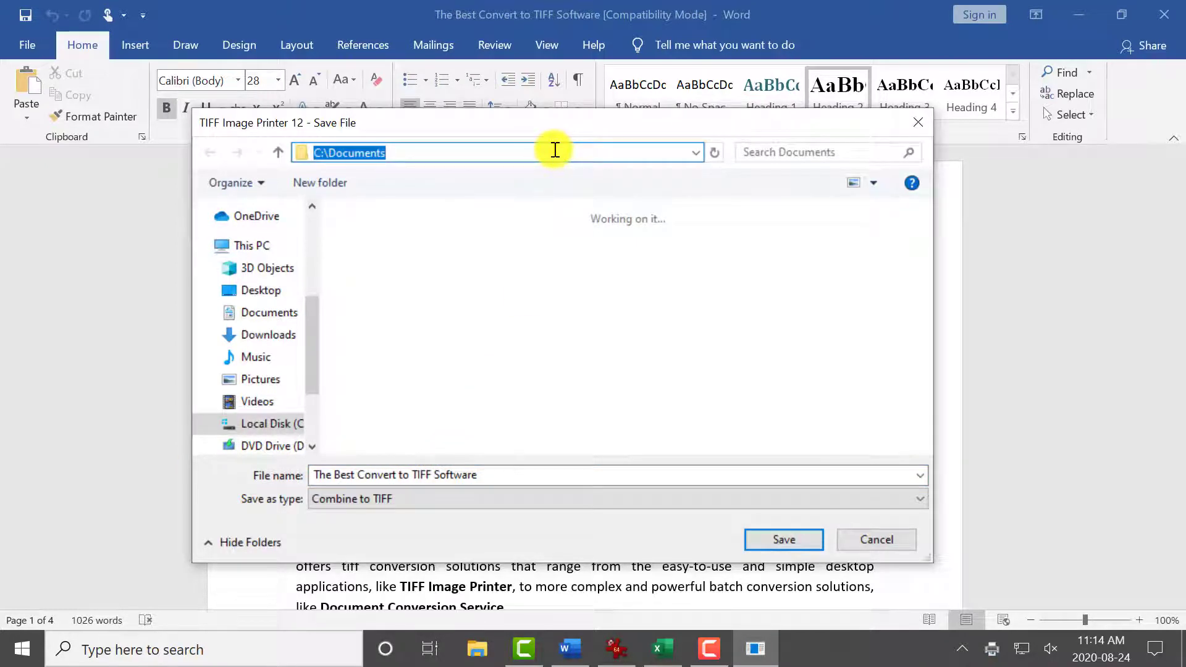
{"action": "left_click", "coordinate": [814, 546]}
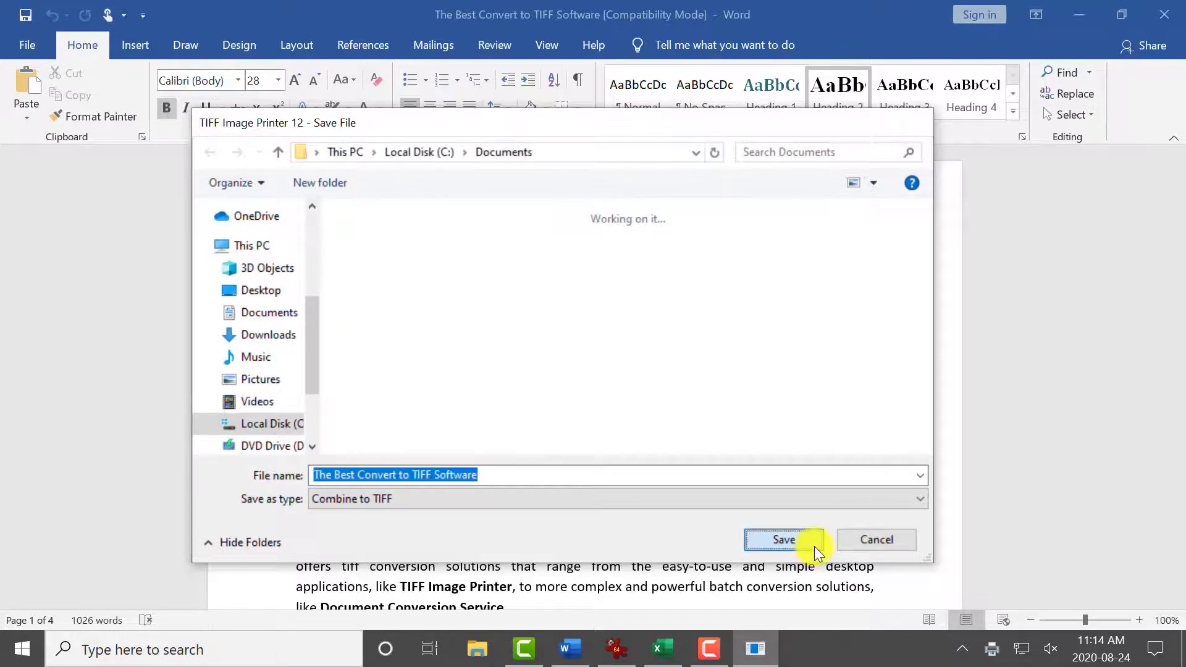
{"action": "left_click", "coordinate": [814, 546]}
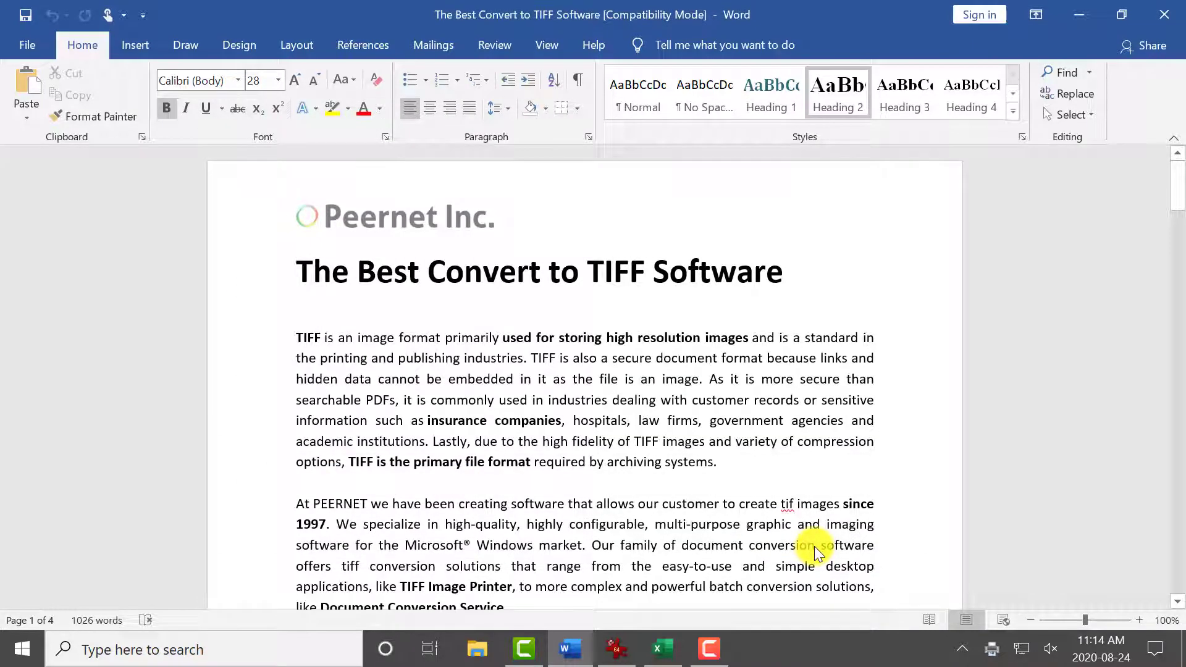
Open Print Preview for tiff-image-printer.jpg in IrfanView with TIFF Image Printer 12.
{"action": "left_click", "coordinate": [629, 659]}
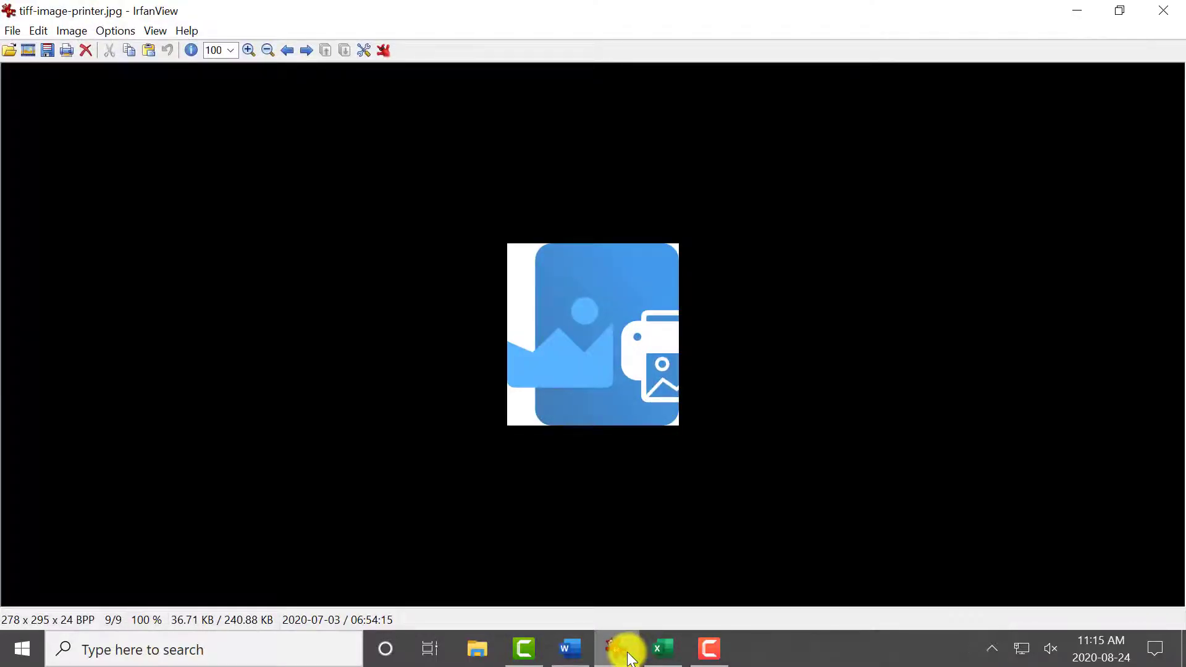
{"action": "left_click", "coordinate": [13, 31]}
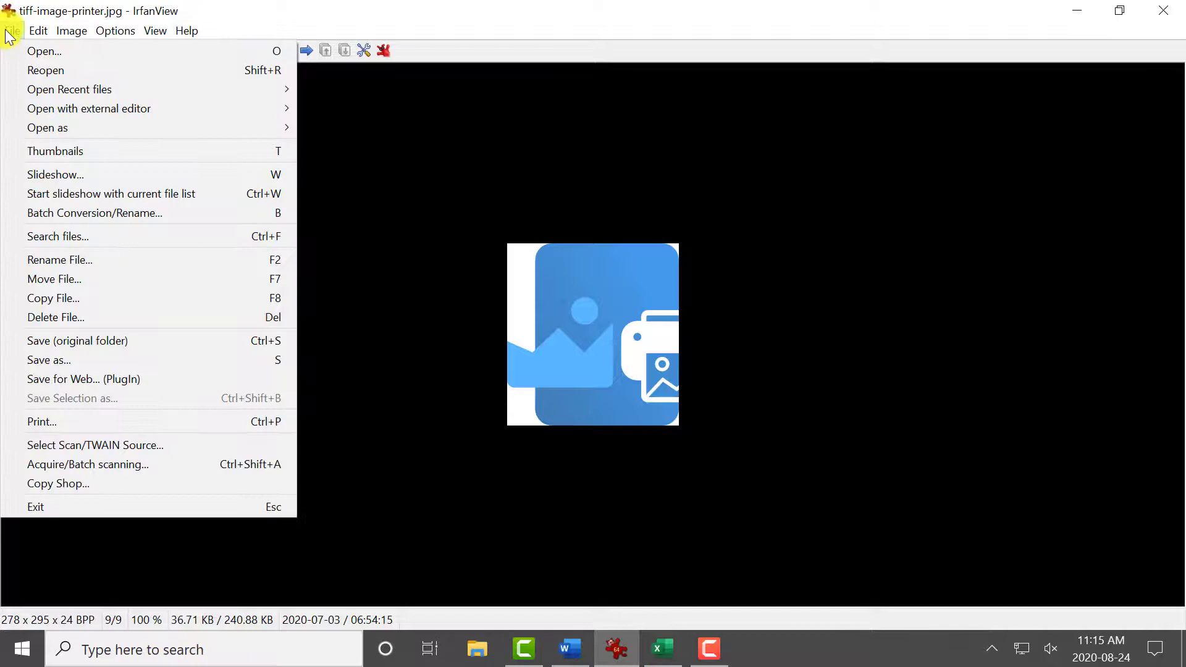
{"action": "left_click", "coordinate": [157, 420]}
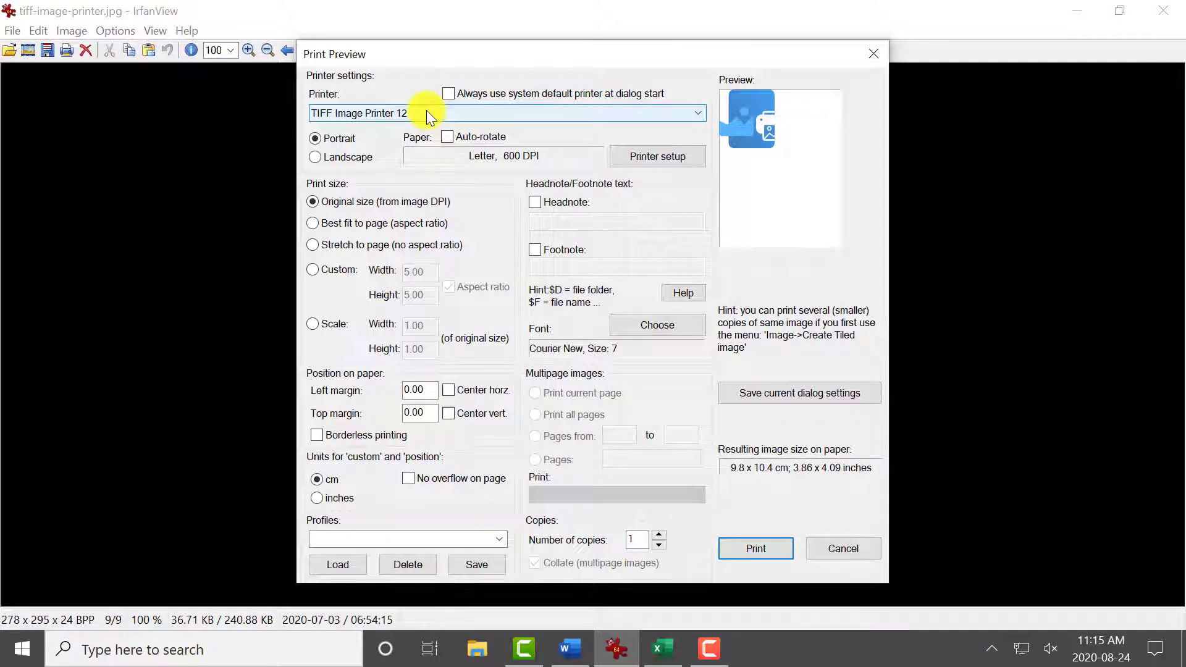
Print the image and save it into the existing 'The Best Convert to TIFF Software' in Documents.
{"action": "left_click", "coordinate": [772, 550]}
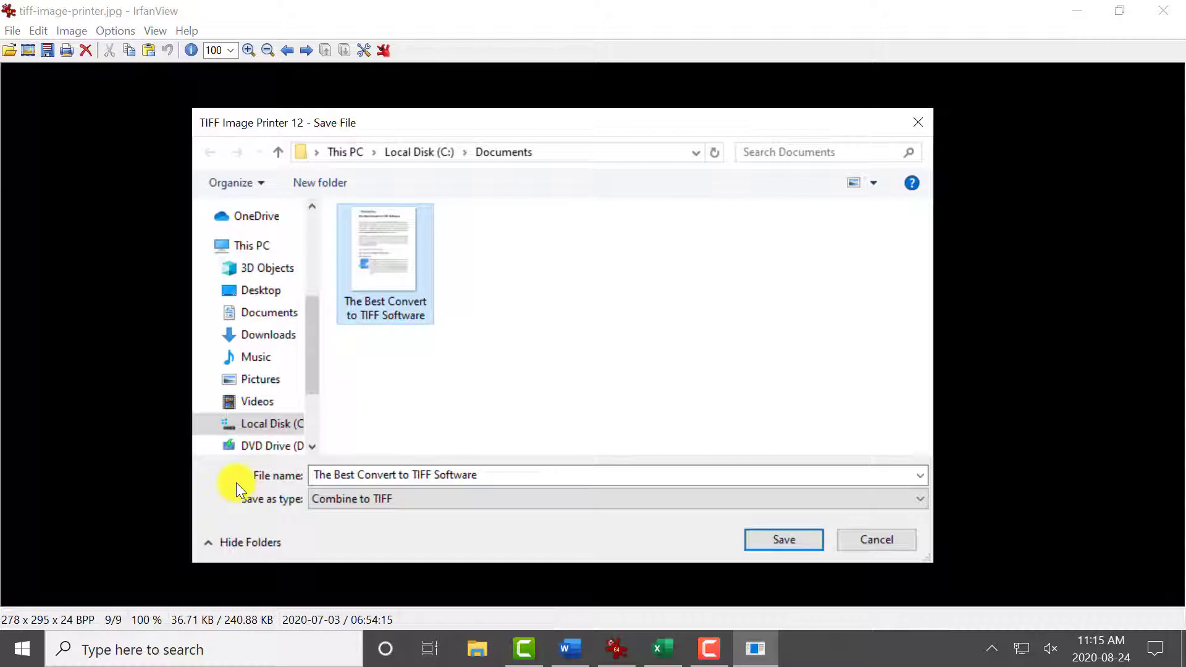
{"action": "left_click", "coordinate": [543, 148]}
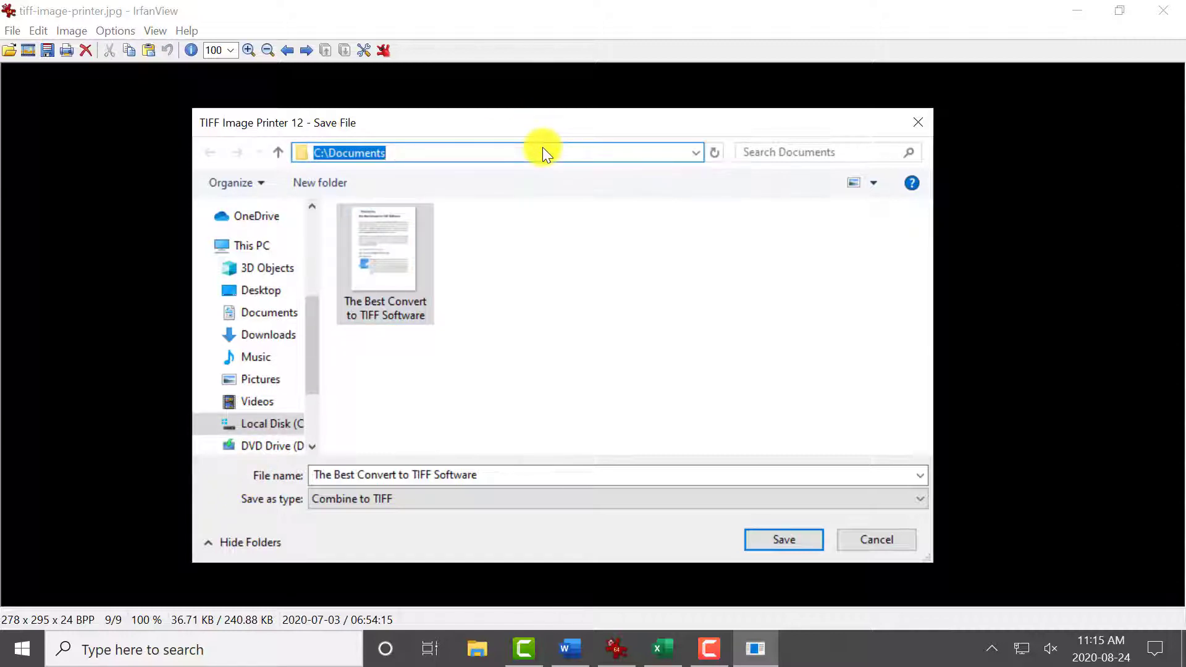
{"action": "left_click", "coordinate": [540, 477]}
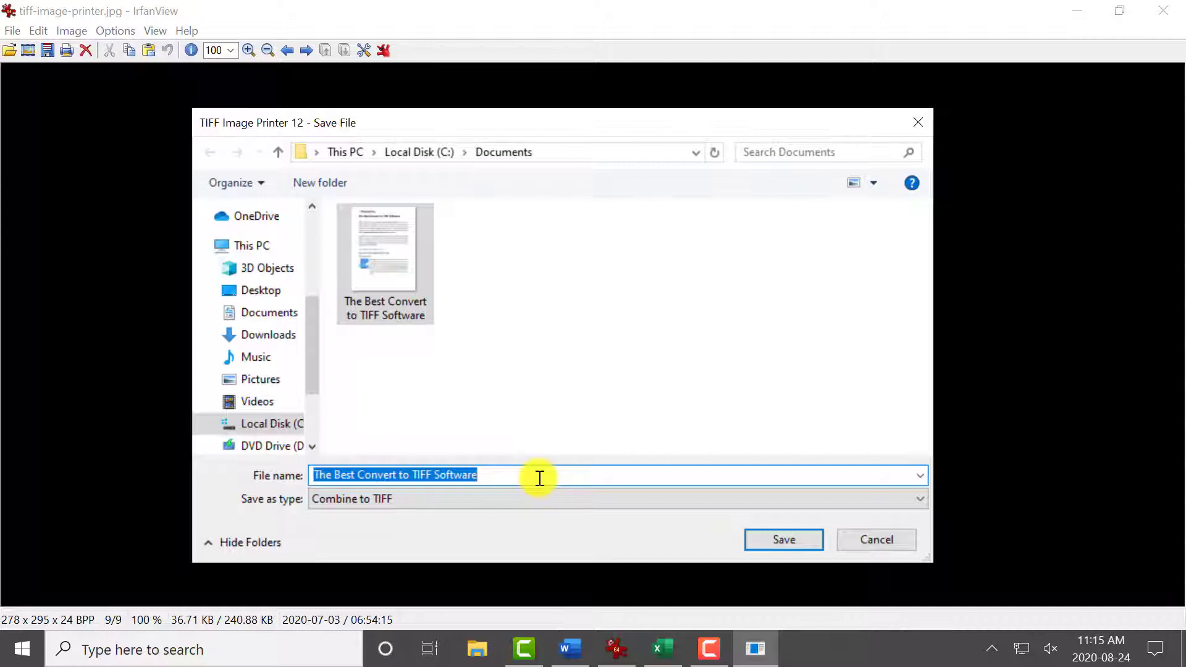
{"action": "left_click", "coordinate": [801, 539]}
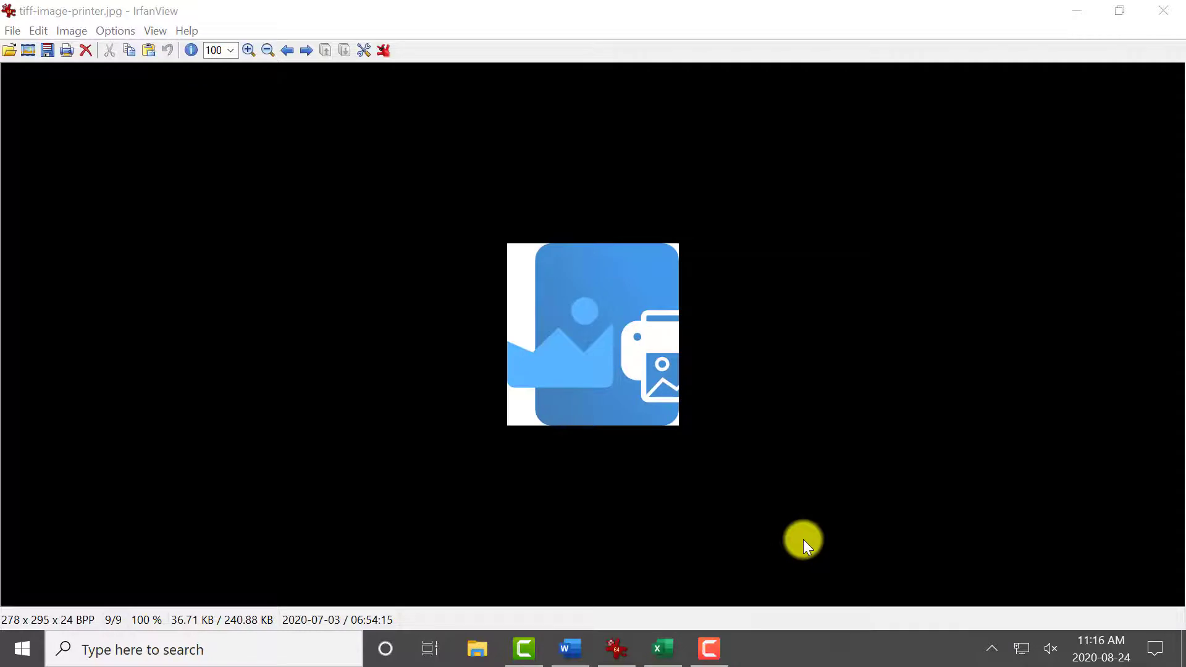
Switch to the stats calculations workbook and print the Goldenrod sheet to TIFF Image Printer 12.
{"action": "left_click", "coordinate": [666, 648]}
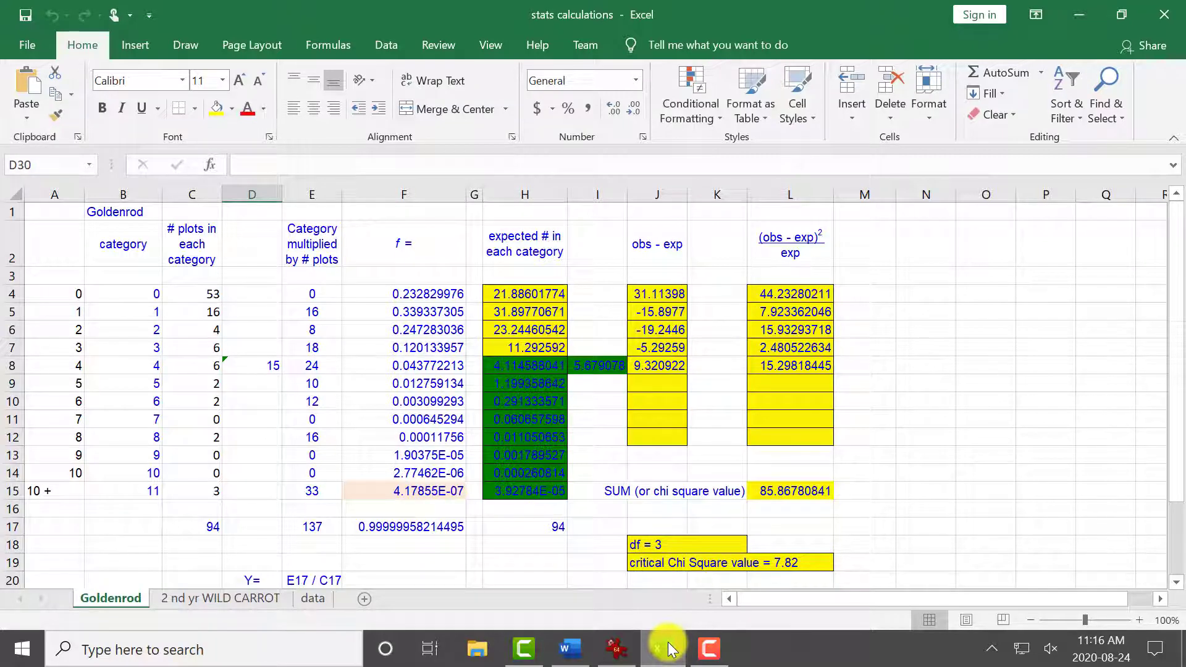
{"action": "left_click", "coordinate": [24, 49]}
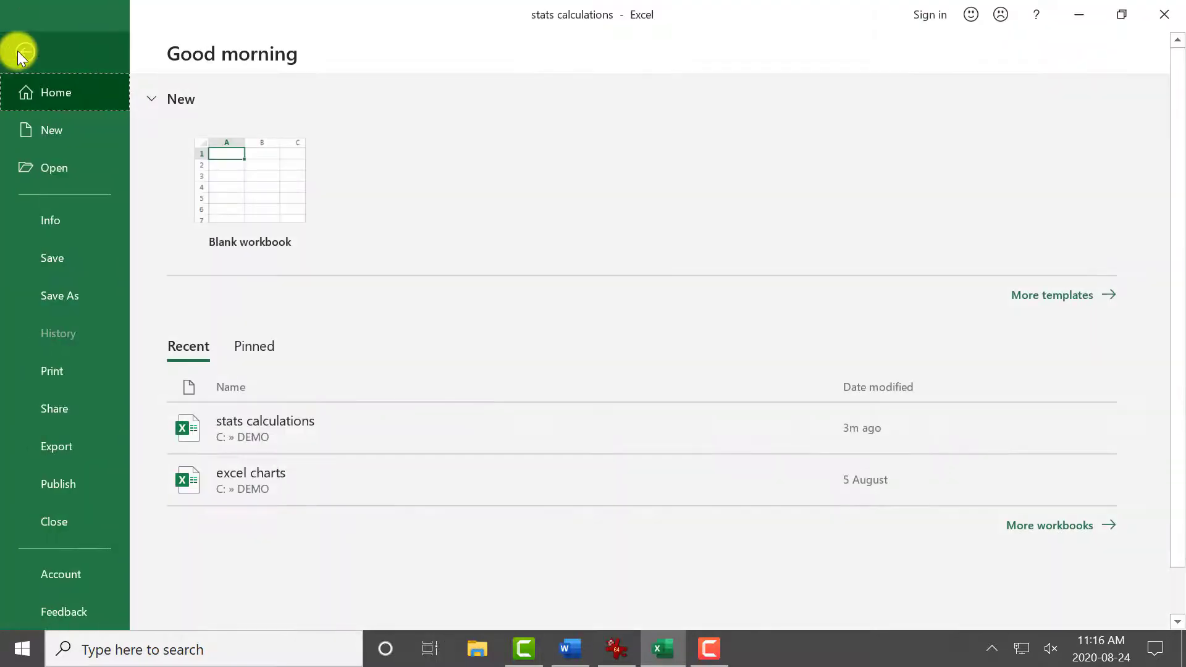
{"action": "left_click", "coordinate": [93, 371]}
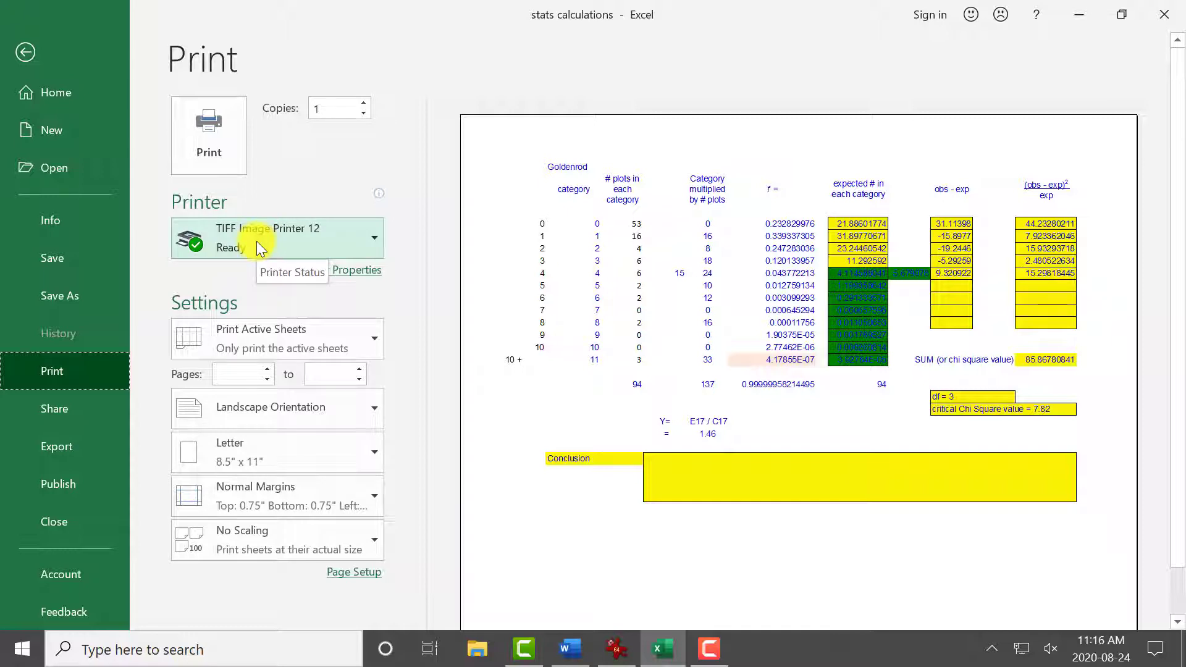
{"action": "left_click", "coordinate": [232, 150]}
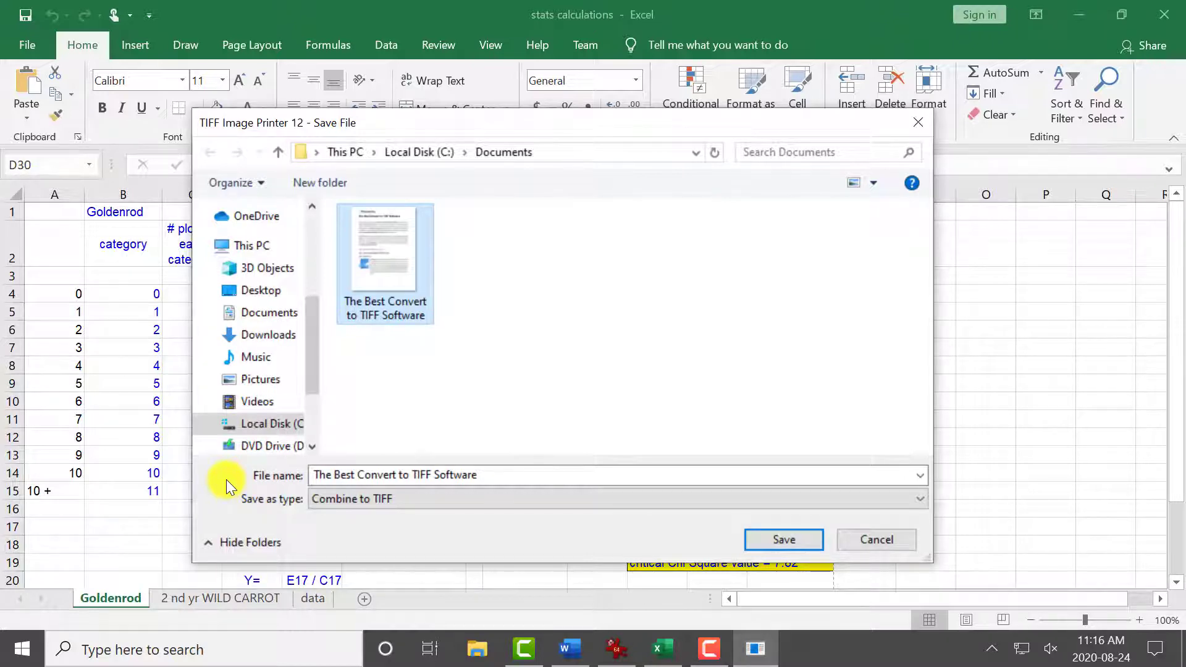
Keep the Documents folder and existing file name, saving the sheet into 'The Best Convert to TIFF Software'.
{"action": "left_click", "coordinate": [552, 154]}
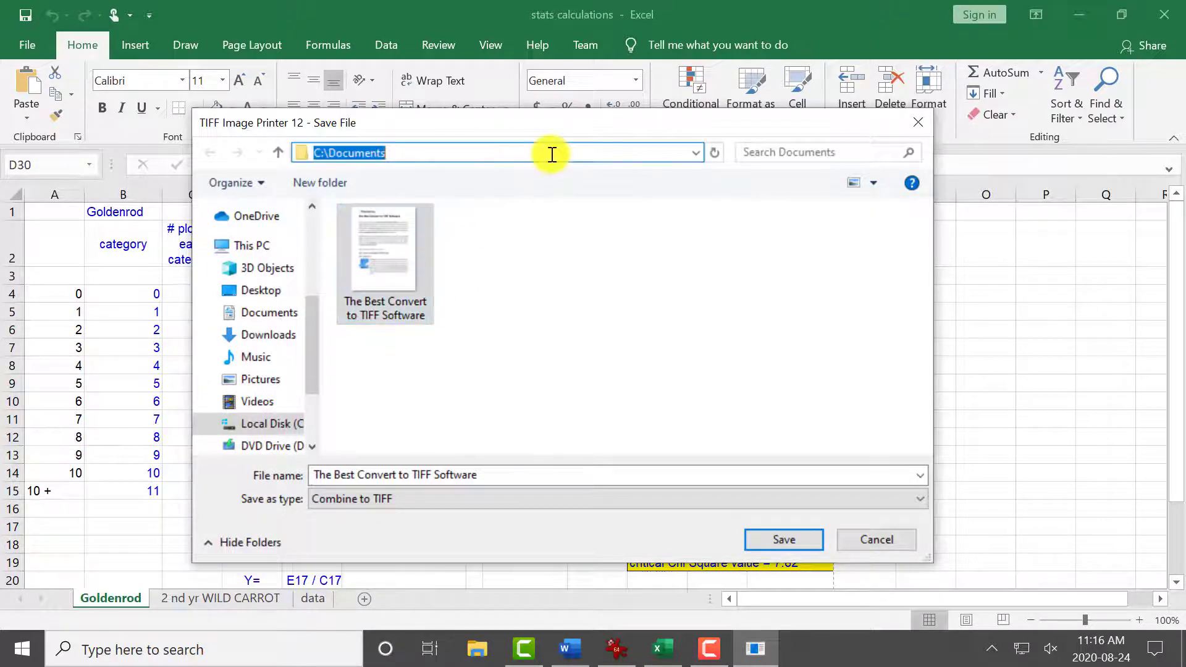
{"action": "left_click", "coordinate": [497, 477]}
{"action": "key", "text": "ctrl+c"}
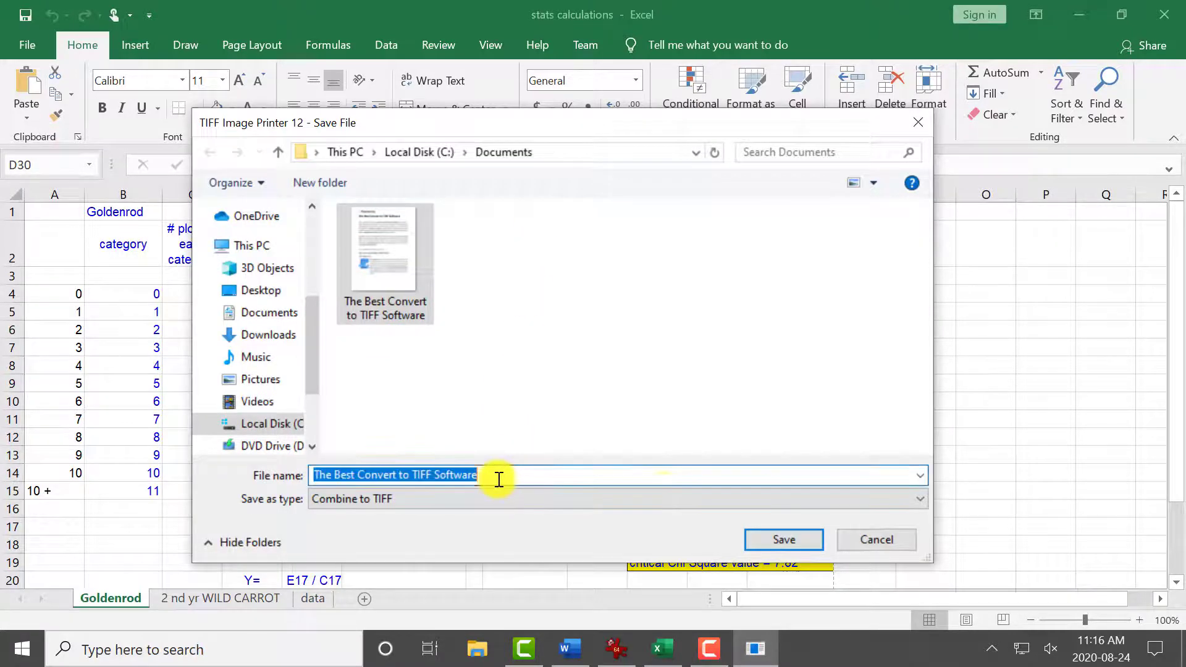
{"action": "left_click", "coordinate": [802, 540]}
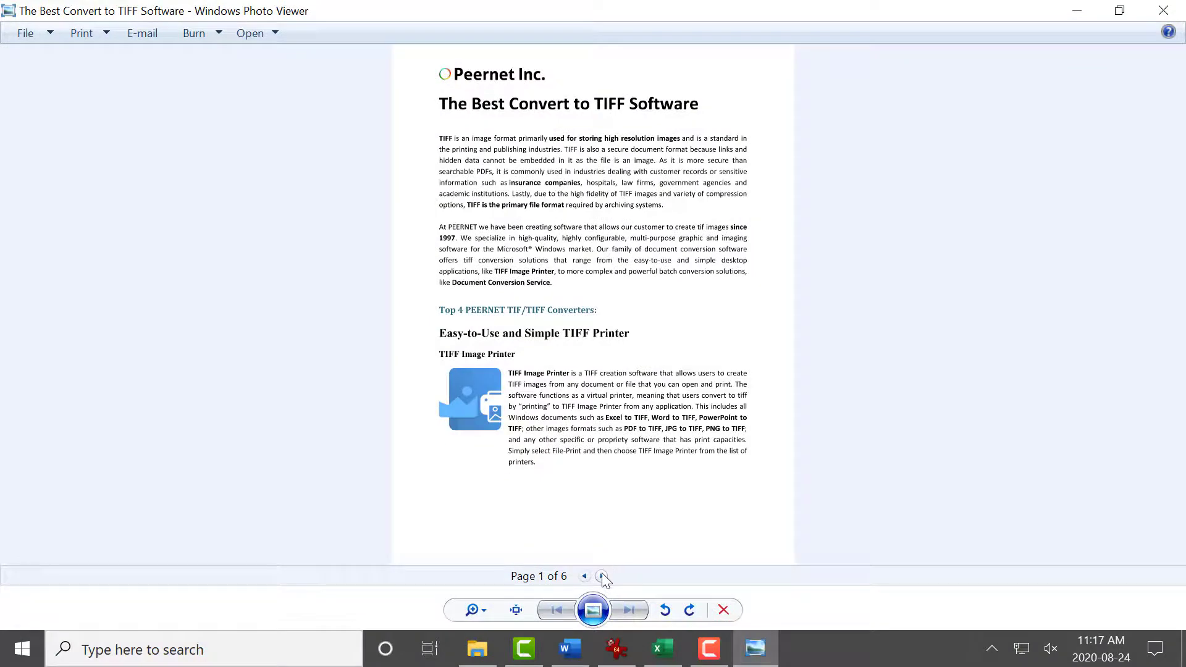
Step forward to Page 6 of 6, the spreadsheet, then back to Page 1.
{"action": "left_click", "coordinate": [601, 576]}
{"action": "left_click", "coordinate": [602, 576]}
{"action": "left_click", "coordinate": [602, 575]}
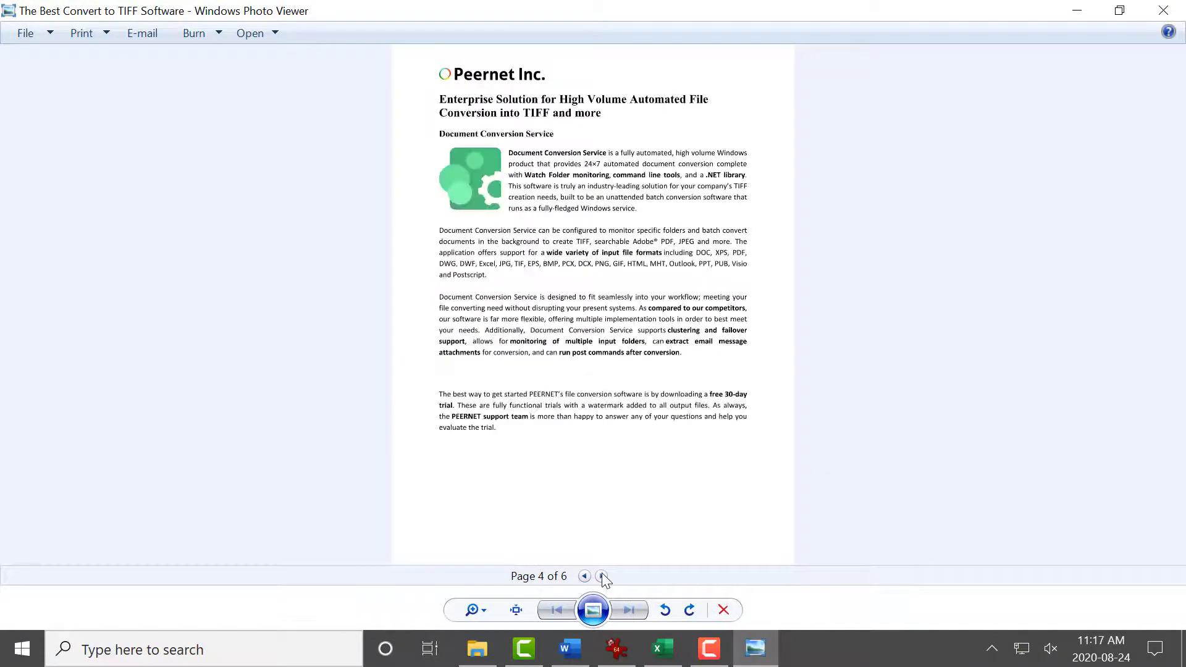
{"action": "left_click", "coordinate": [602, 575]}
{"action": "left_click", "coordinate": [602, 576]}
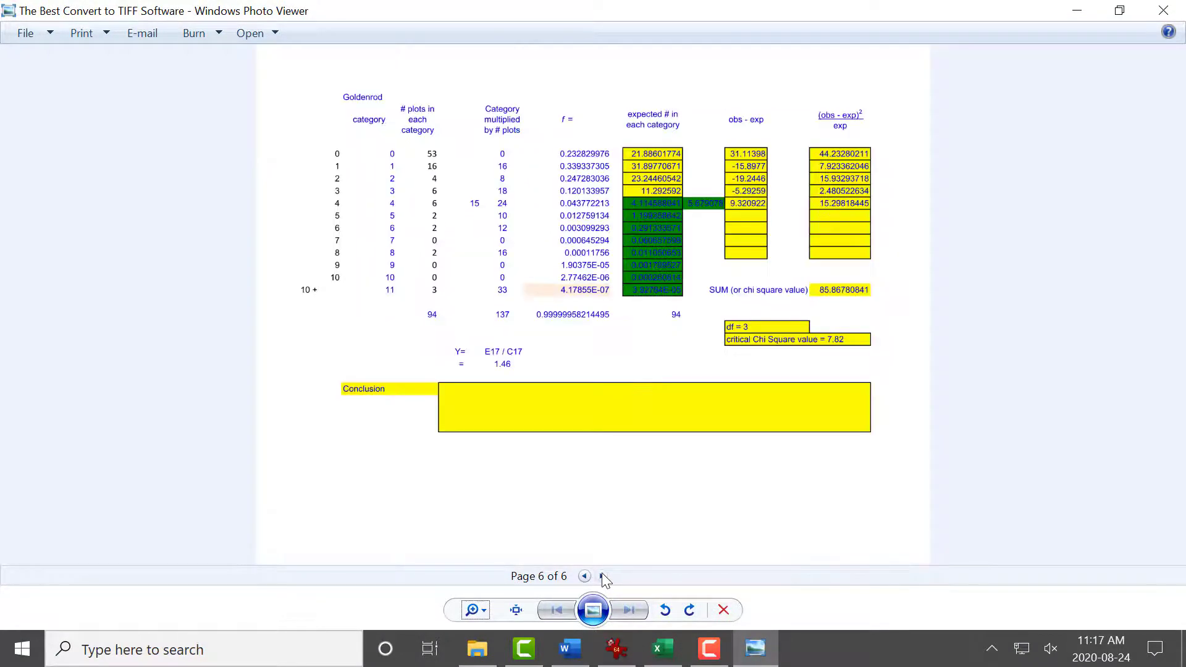
{"action": "left_click", "coordinate": [587, 576]}
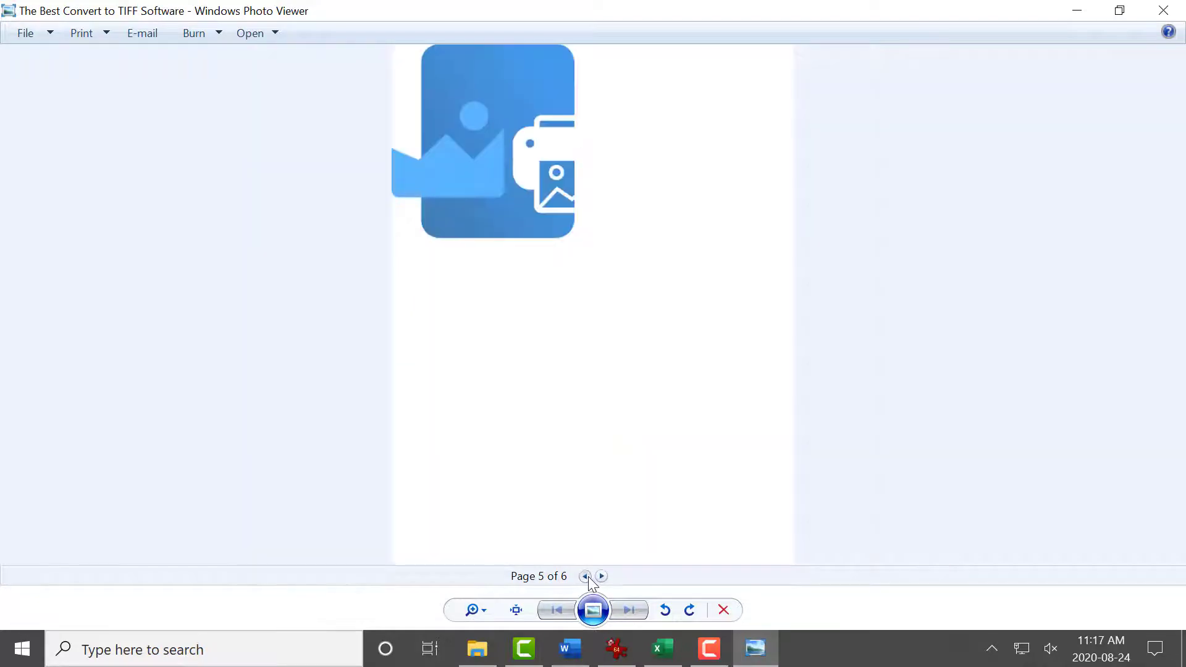
{"action": "left_click", "coordinate": [585, 576]}
{"action": "left_click", "coordinate": [585, 576]}
{"action": "left_click", "coordinate": [586, 576]}
{"action": "left_click", "coordinate": [585, 577]}
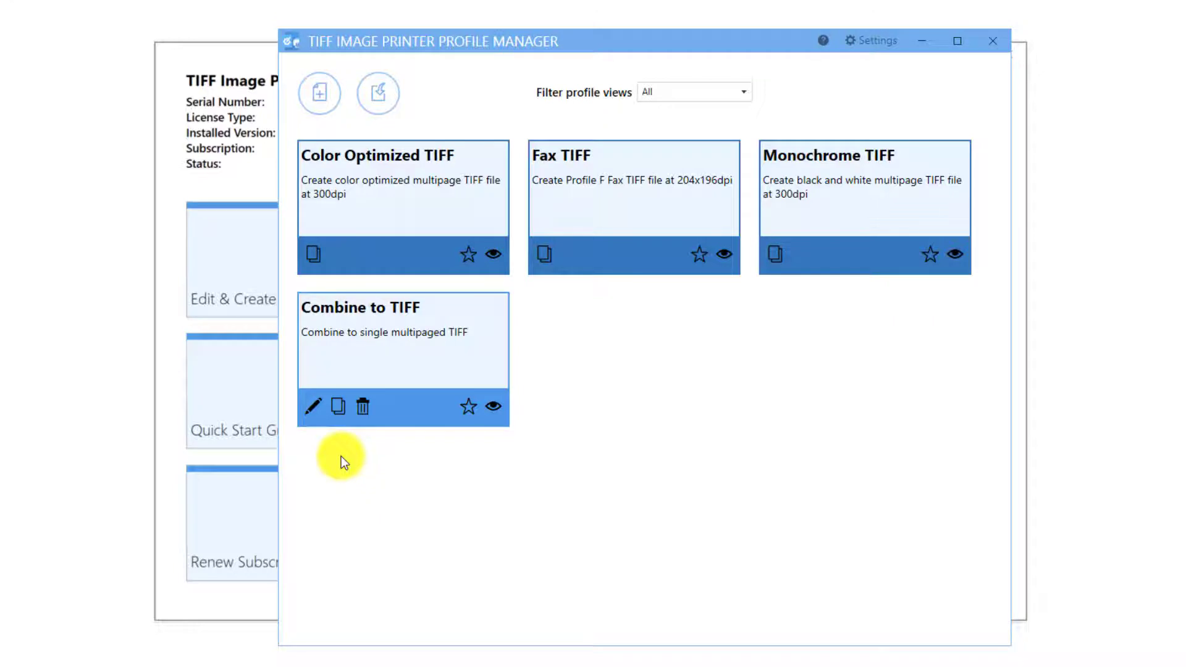
In the Combine to TIFF profile, save to C:\Documents as 'The Best Convert to TIFF Software' with Prompt off.
{"action": "left_click", "coordinate": [312, 404]}
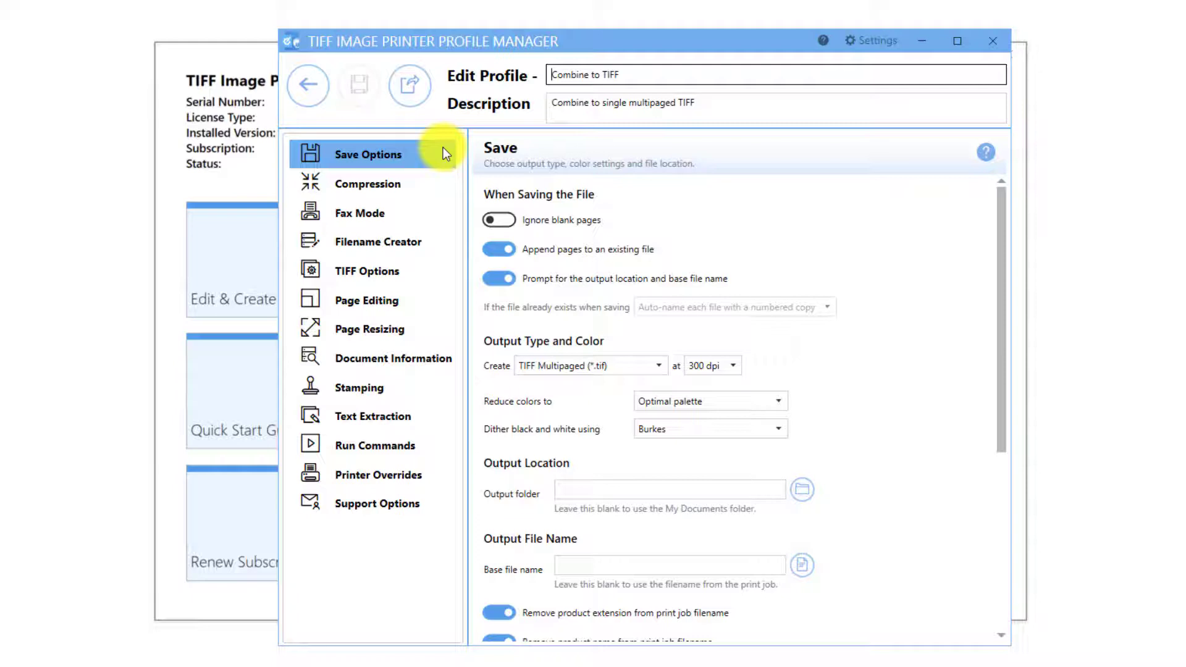
{"action": "scroll", "coordinate": [803, 346], "scroll_direction": "down", "scroll_amount": 3}
{"action": "left_click", "coordinate": [802, 346]}
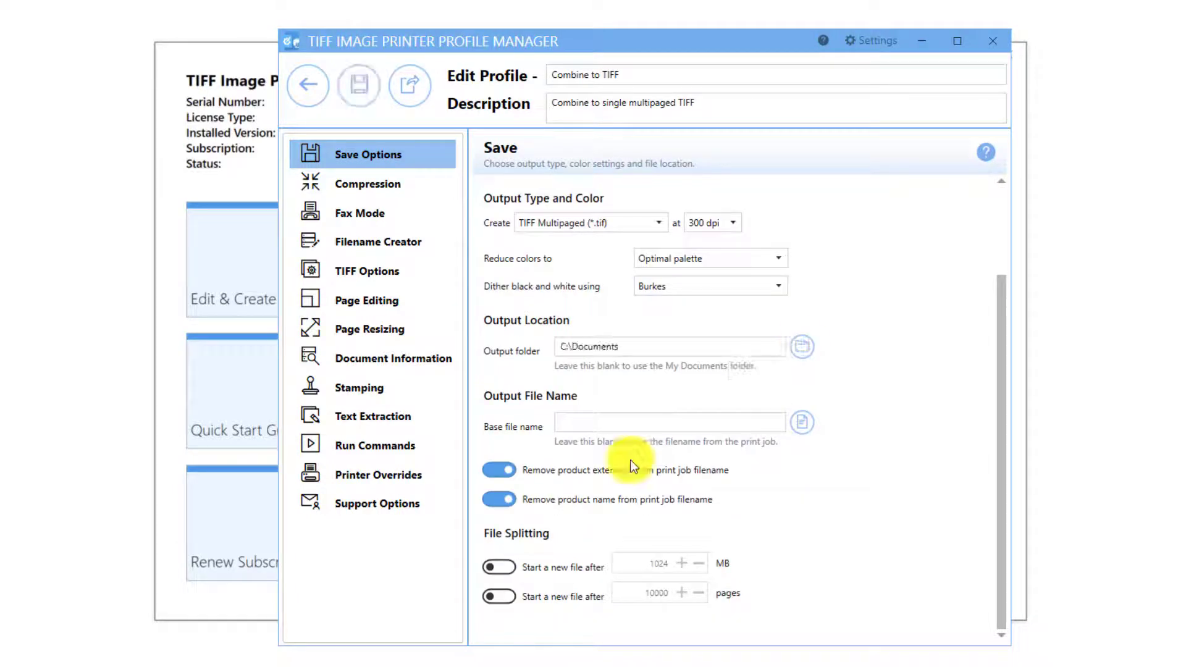
{"action": "left_click", "coordinate": [602, 427]}
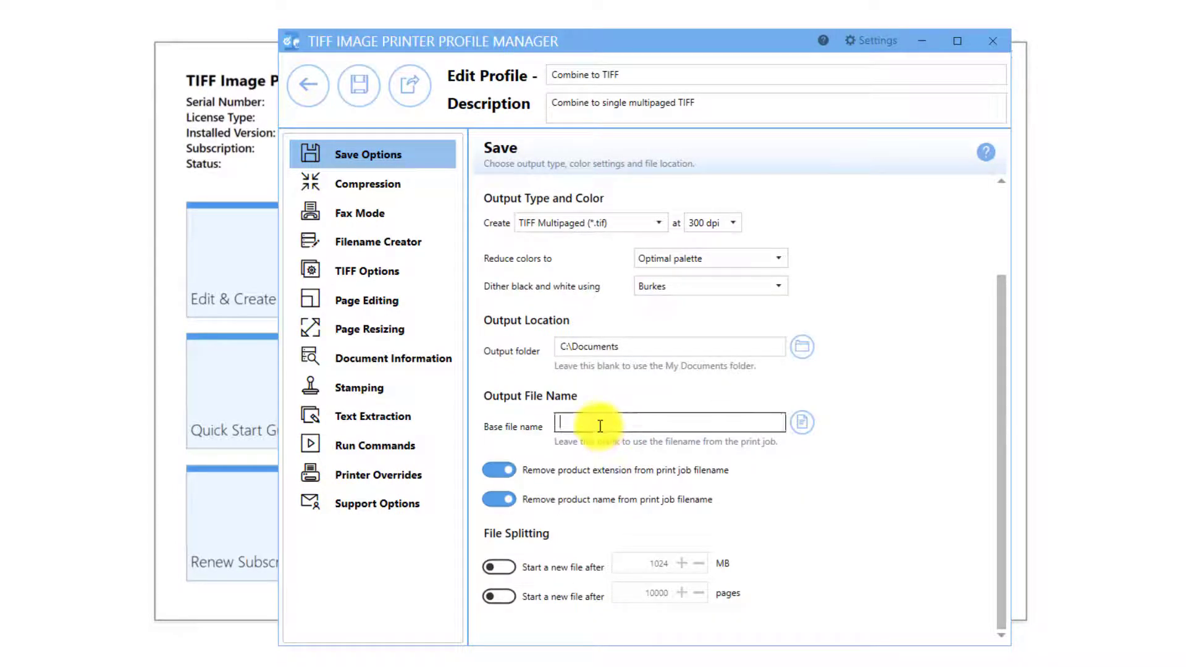
{"action": "key", "text": "ctrl+v"}
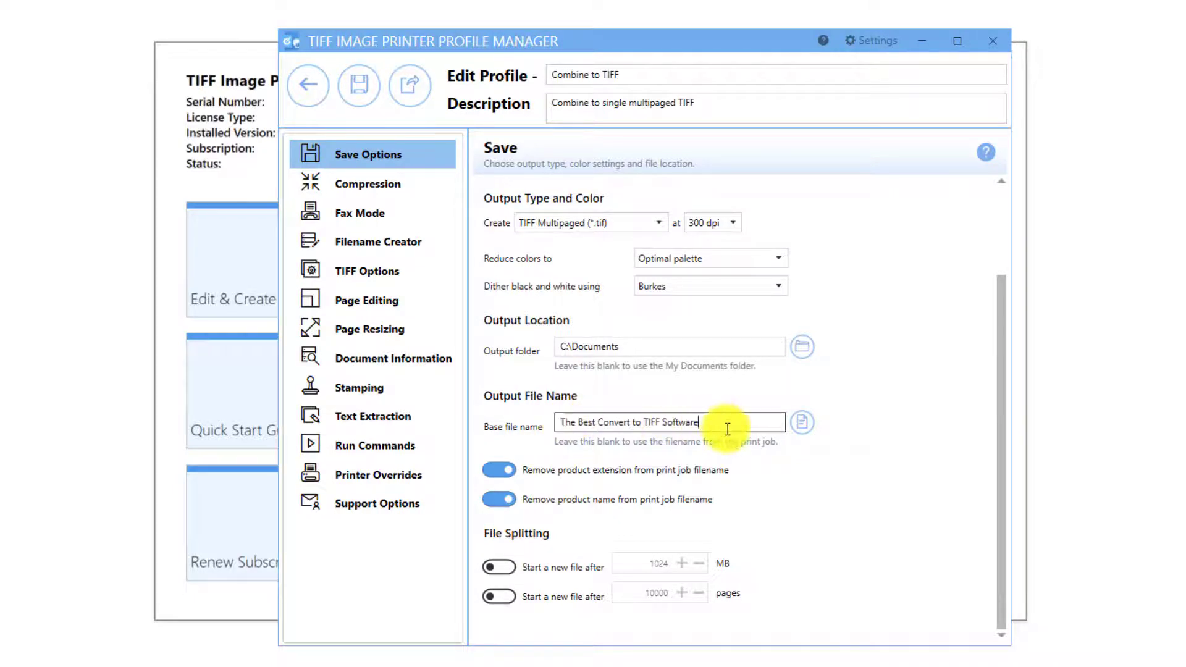
{"action": "scroll", "coordinate": [570, 298], "scroll_direction": "up", "scroll_amount": 5}
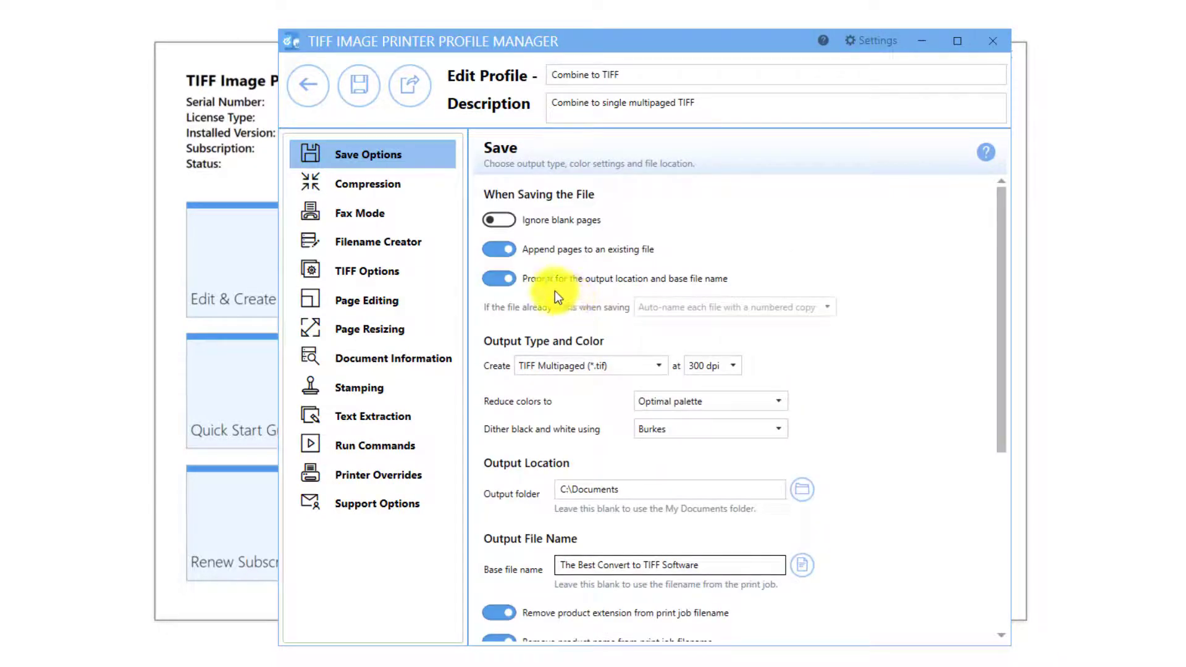
{"action": "left_click", "coordinate": [494, 280]}
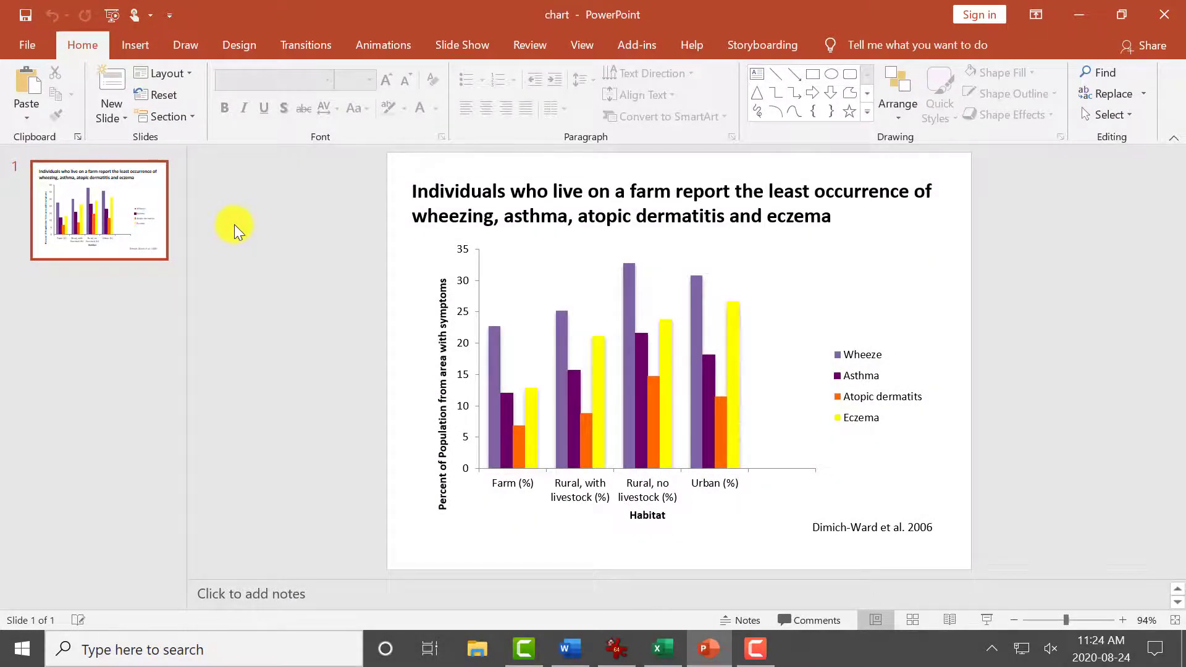
Print the farm-symptoms chart slide from PowerPoint to TIFF Image Printer 12.
{"action": "left_click", "coordinate": [50, 45]}
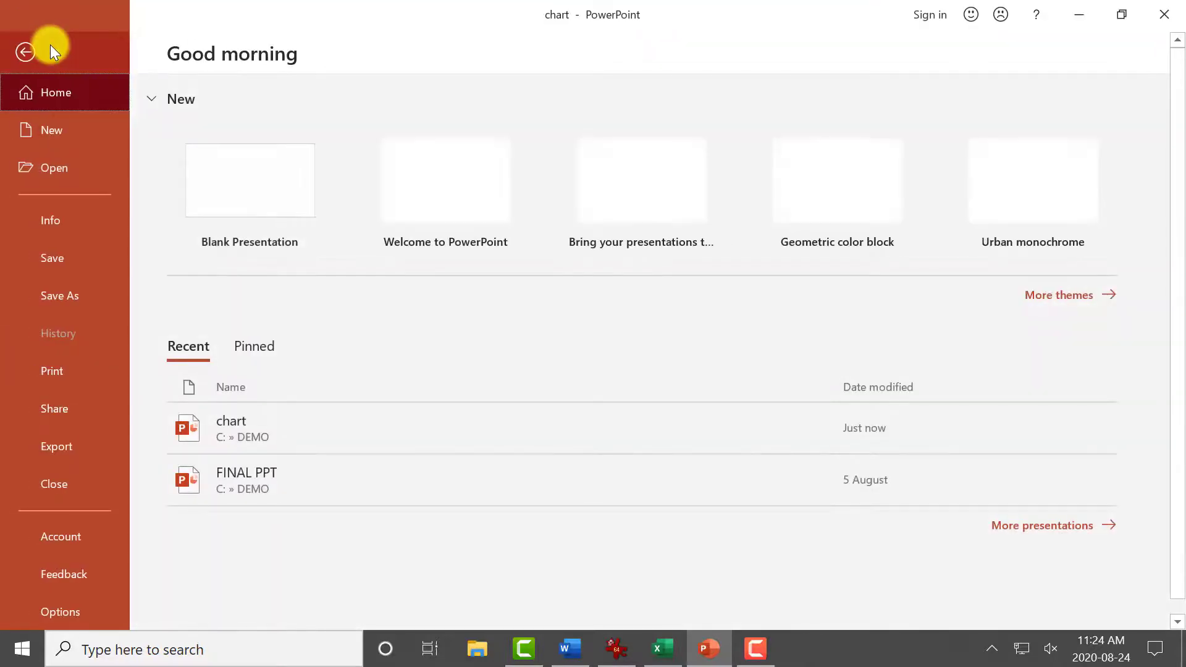
{"action": "left_click", "coordinate": [69, 371]}
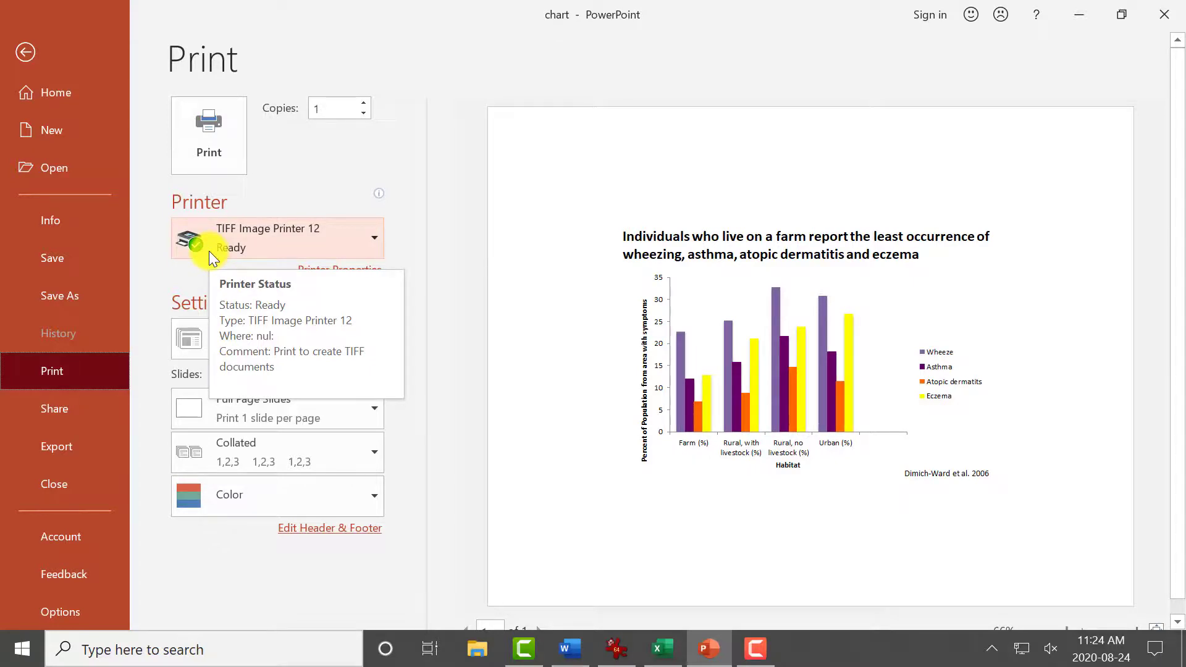
{"action": "left_click", "coordinate": [230, 155]}
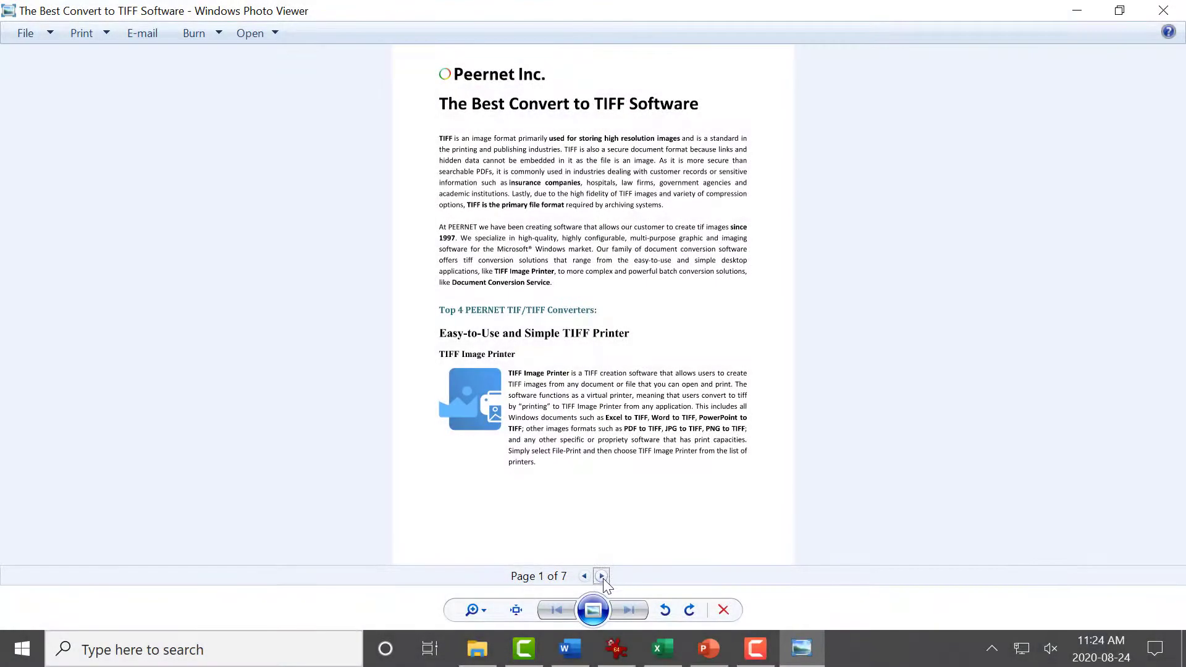
Step through the combined TIFF from page 1 to page 7, ending on the bar chart.
{"action": "left_click", "coordinate": [602, 576]}
{"action": "left_click", "coordinate": [601, 576]}
{"action": "left_click", "coordinate": [601, 575]}
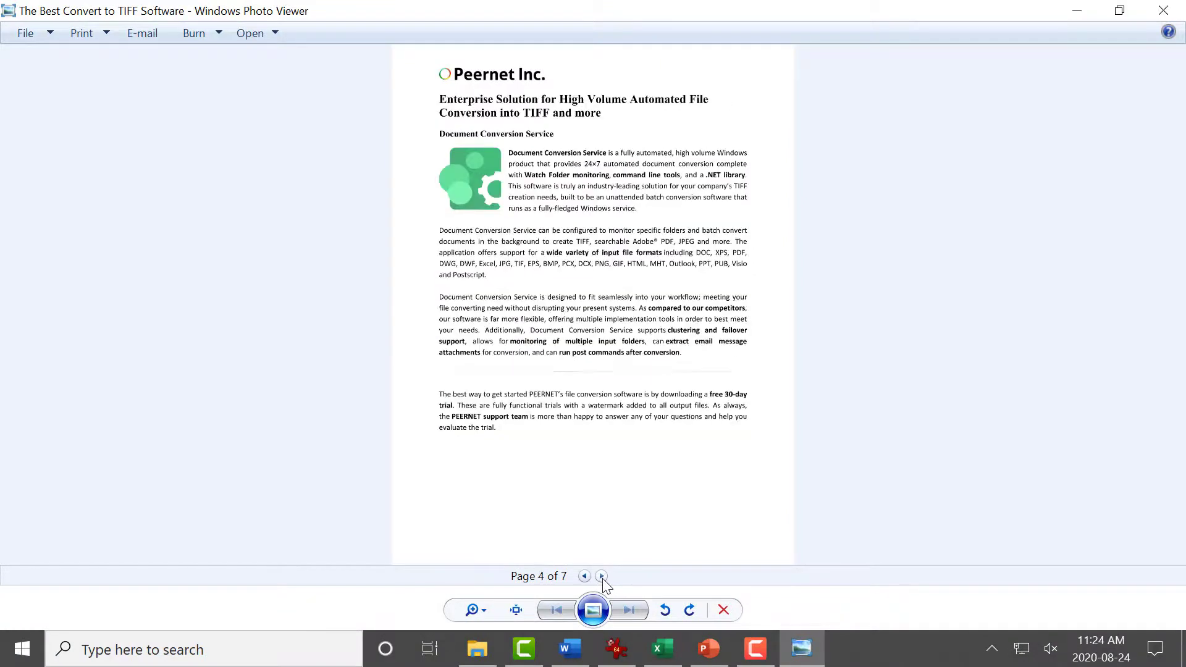
{"action": "left_click", "coordinate": [601, 576]}
{"action": "left_click", "coordinate": [602, 577]}
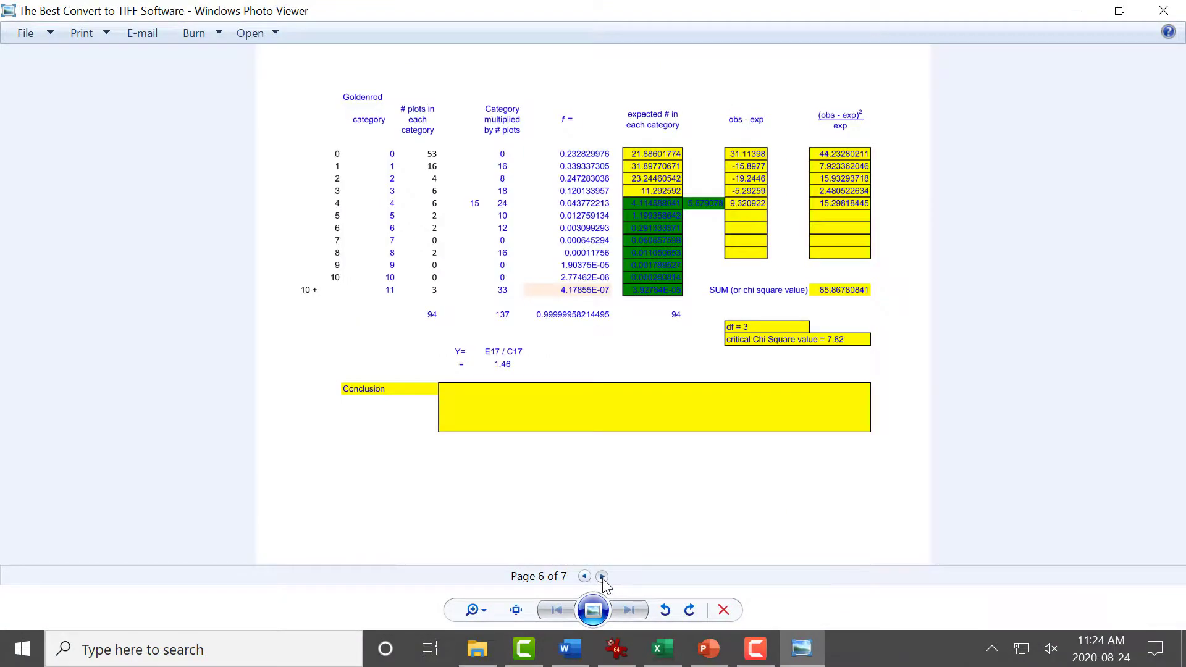
{"action": "left_click", "coordinate": [602, 577]}
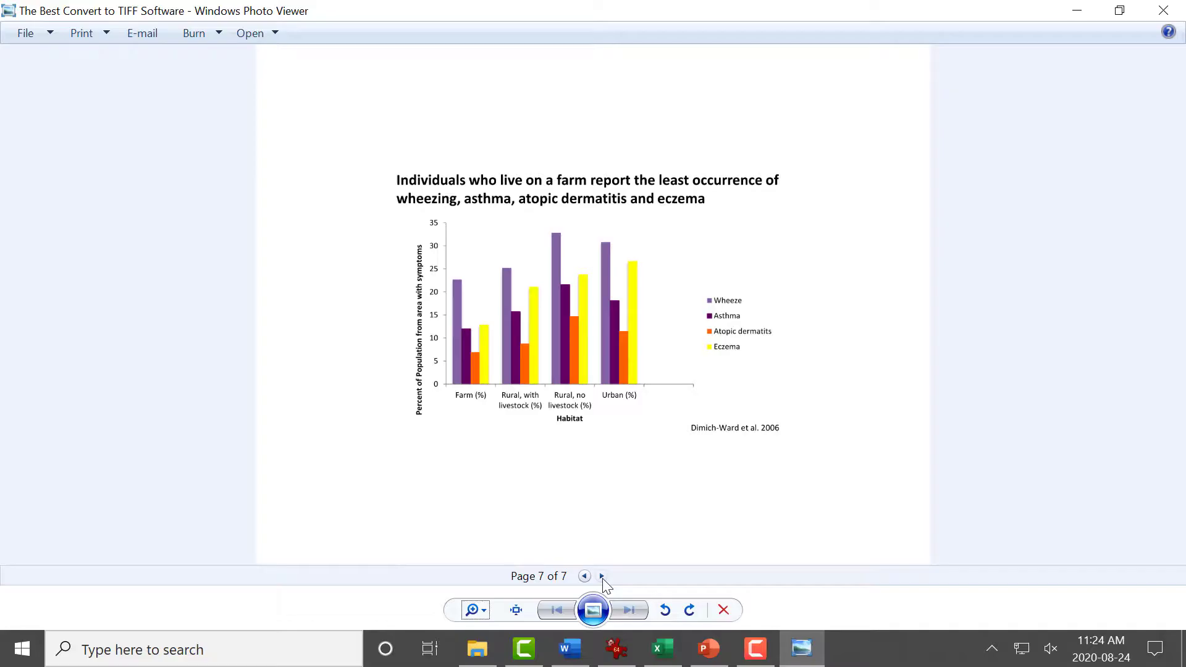